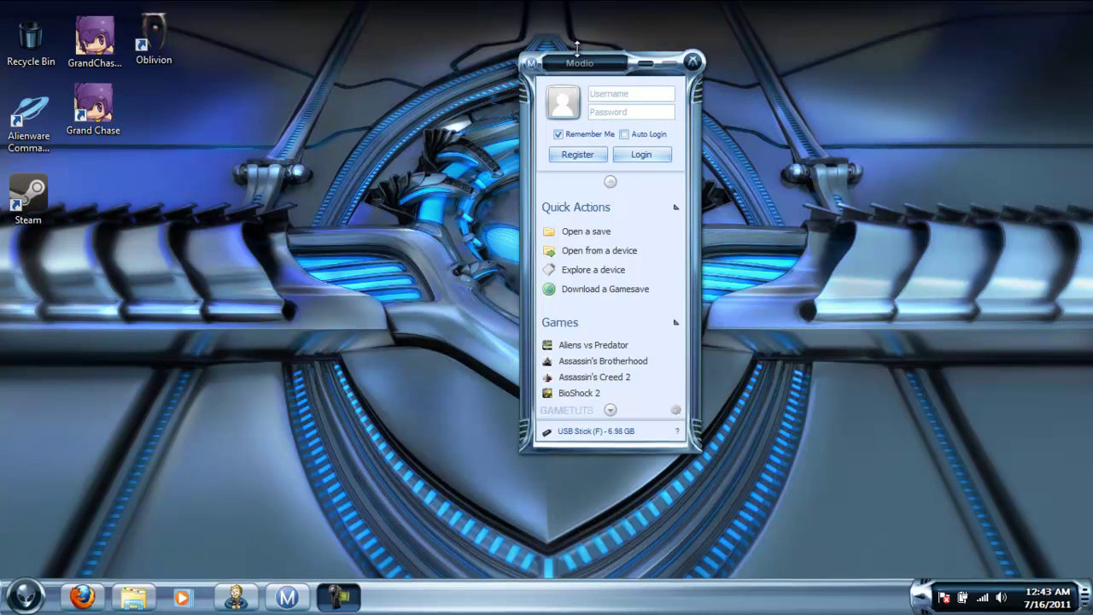
- Move the Modio window clear of the desktop centre and view the contents of the FalloutNV VE v4.0 folder
left_click_drag(567, 63, 950, 24)
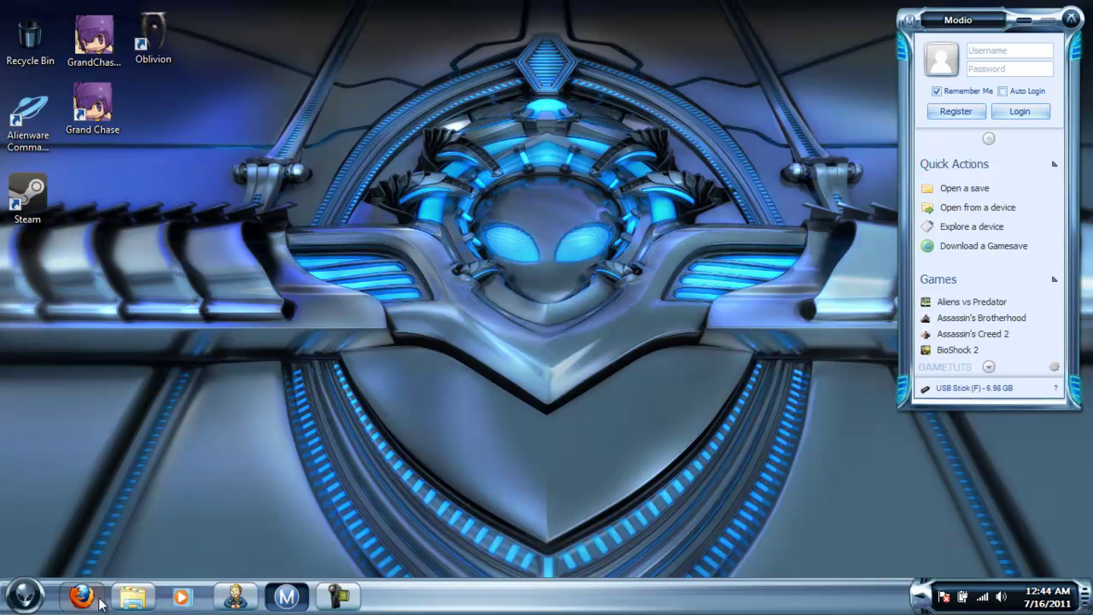
left_click(132, 595)
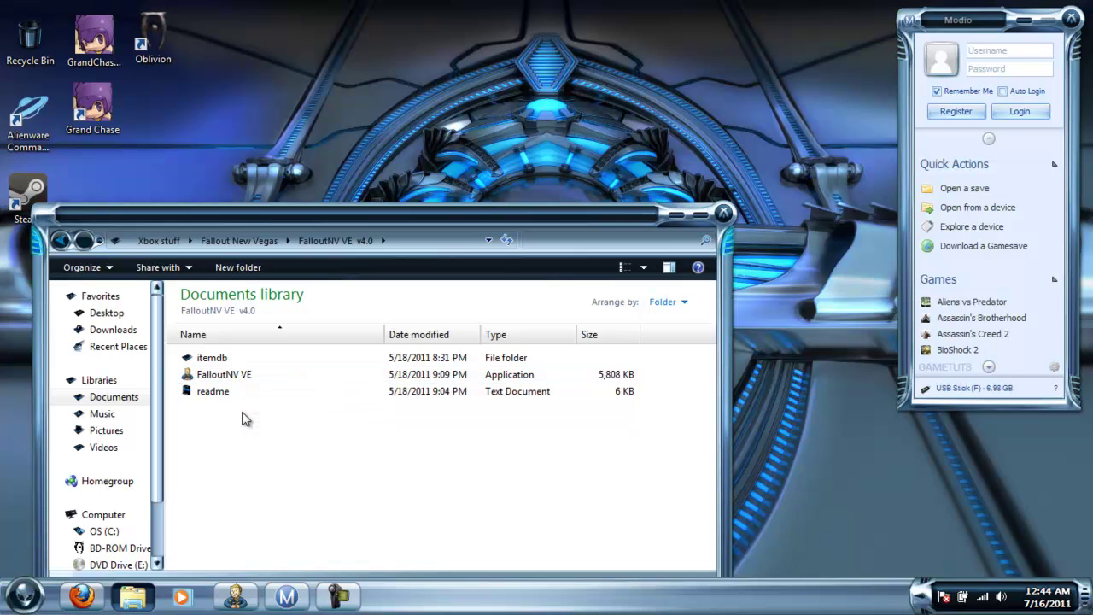
left_click(672, 216)
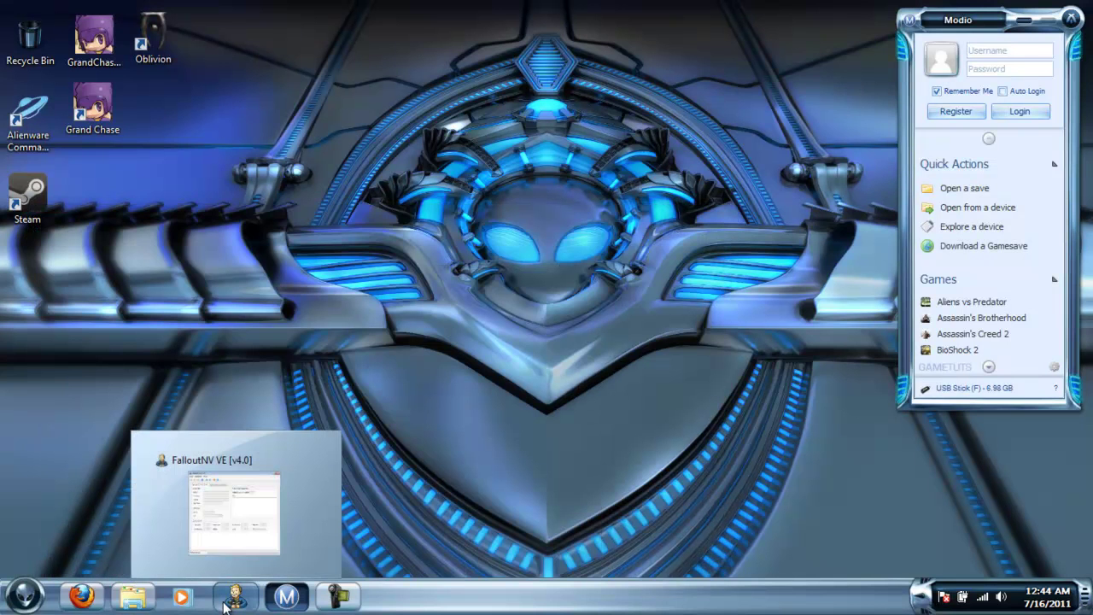
- Visit the ZeroPair website from the FalloutNV VE editor and look over its FalloutNVVE and Fallout3VE downloads
left_click(226, 605)
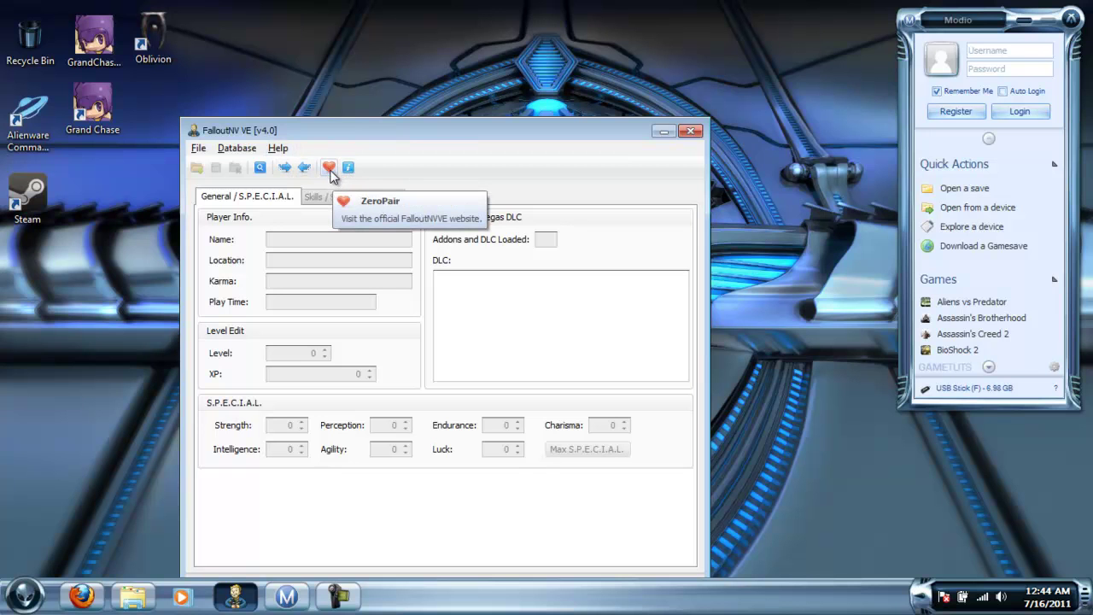
left_click(330, 169)
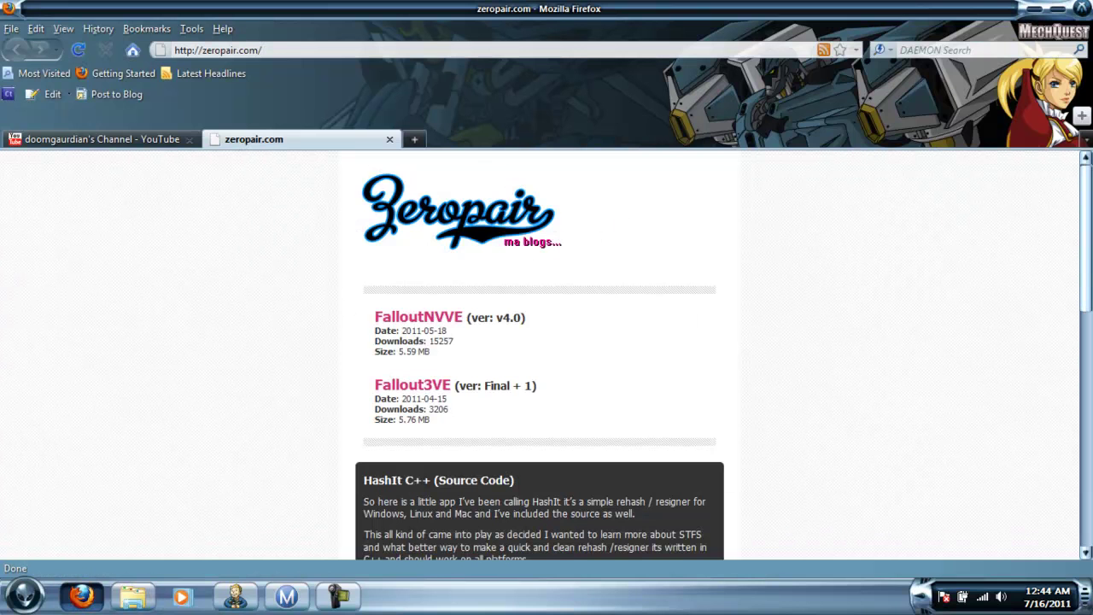
left_click_drag(1090, 255, 1067, 464)
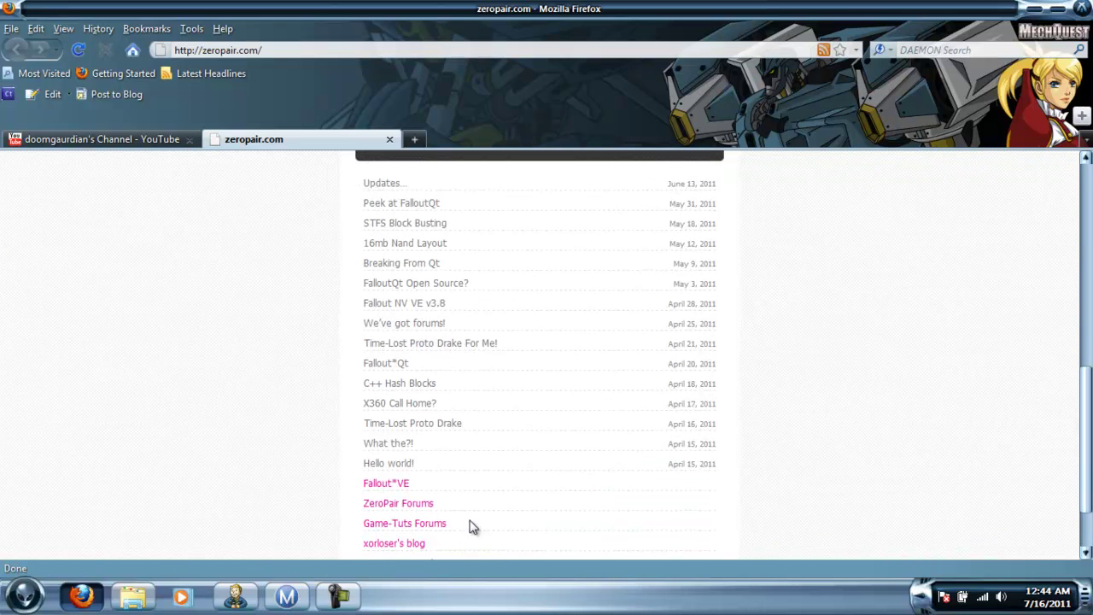
left_click_drag(1084, 440, 1084, 238)
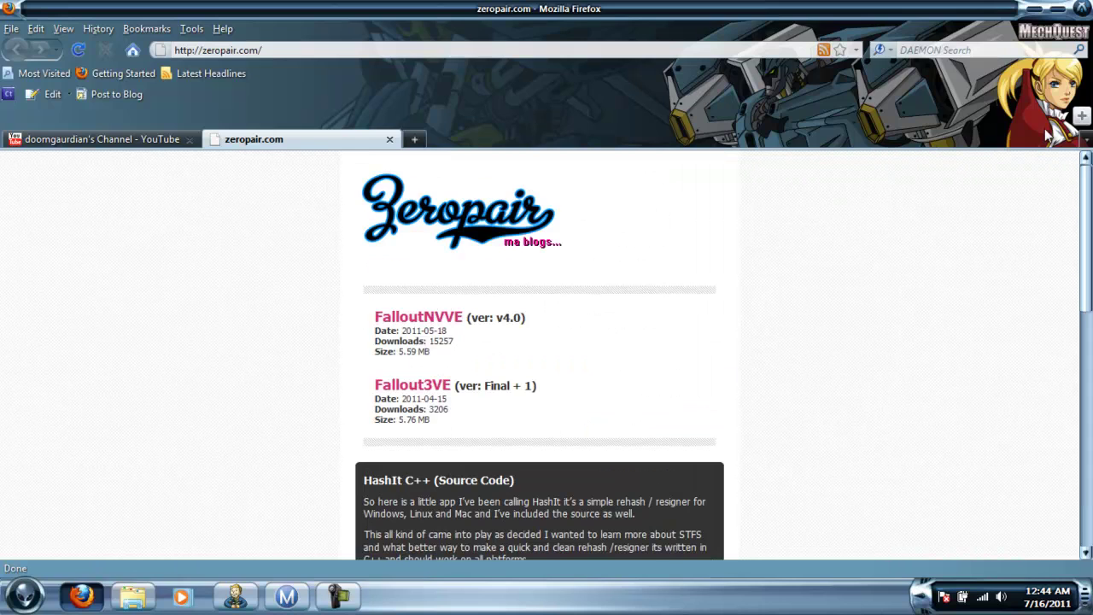
left_click(1035, 11)
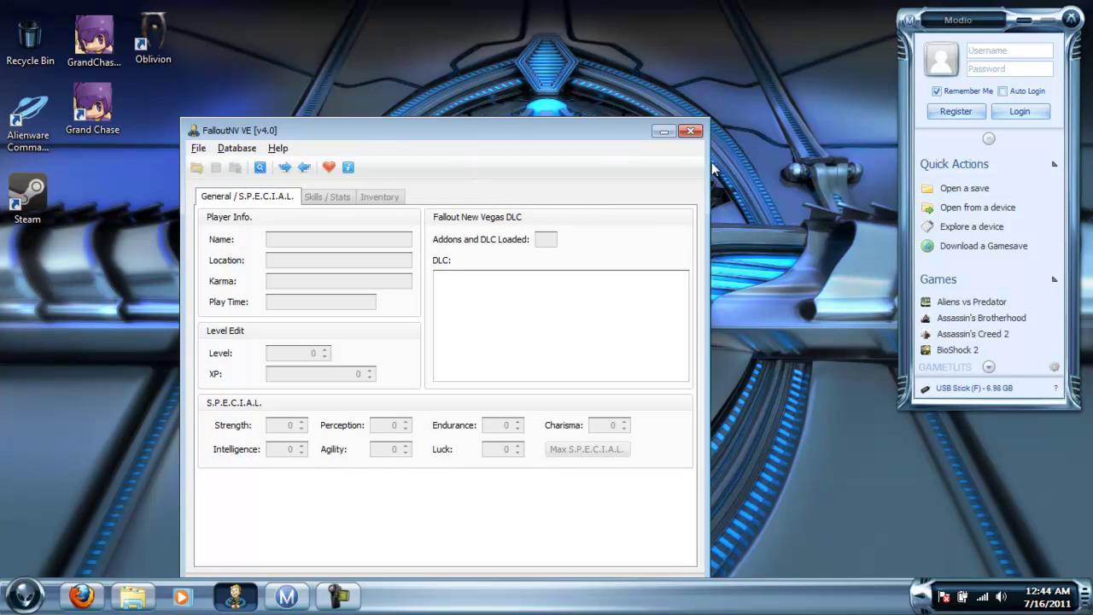
left_click(665, 131)
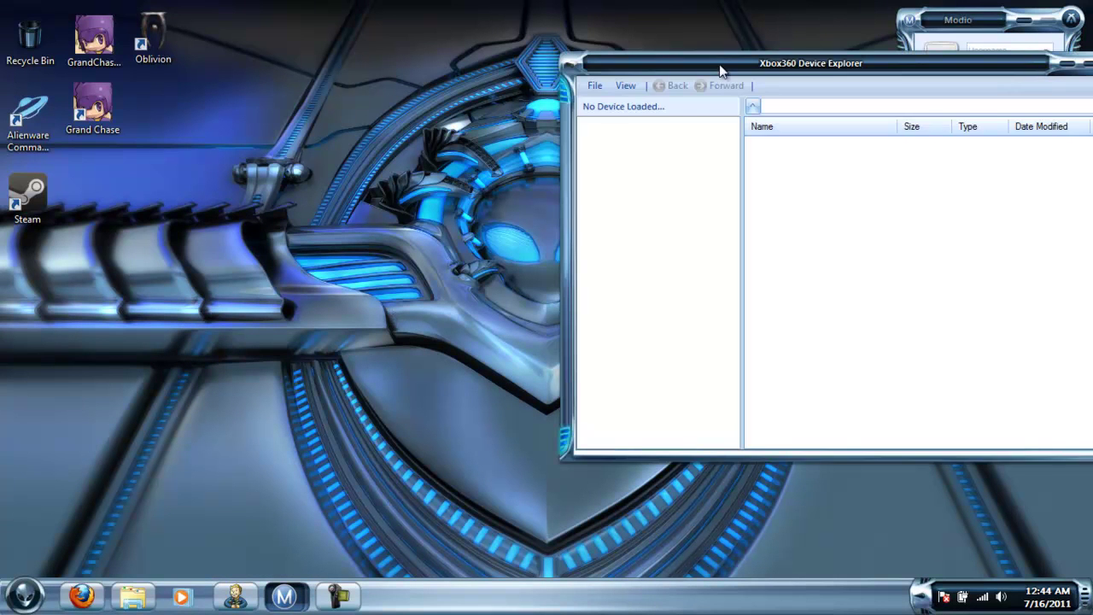
- Centre Modio's Xbox360 Device Explorer and open the Xbox 360 USB stick in it
left_click_drag(728, 69, 487, 79)
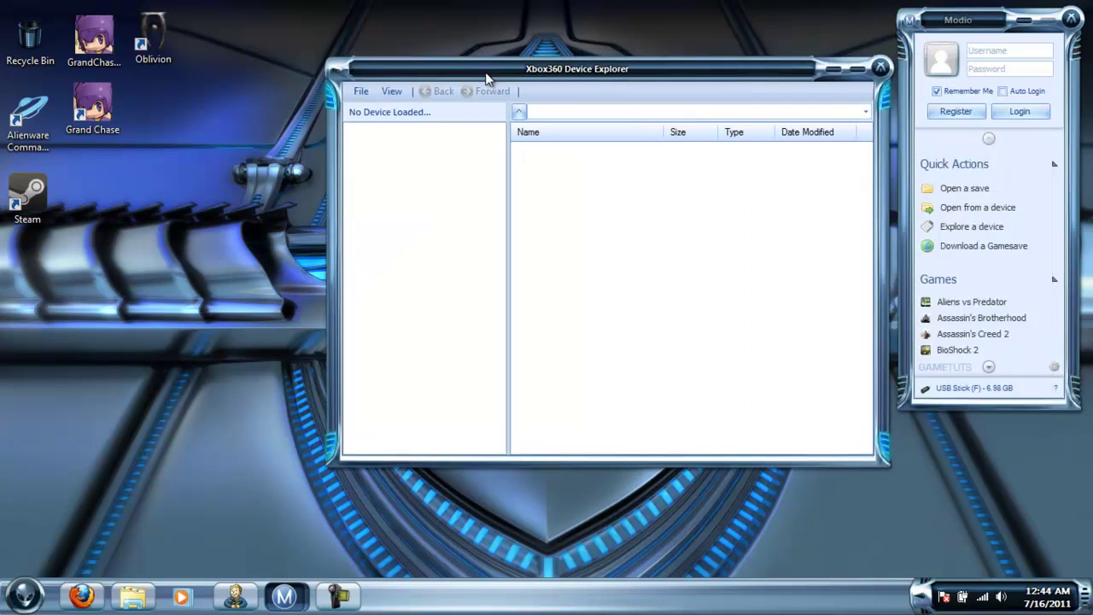
left_click(362, 96)
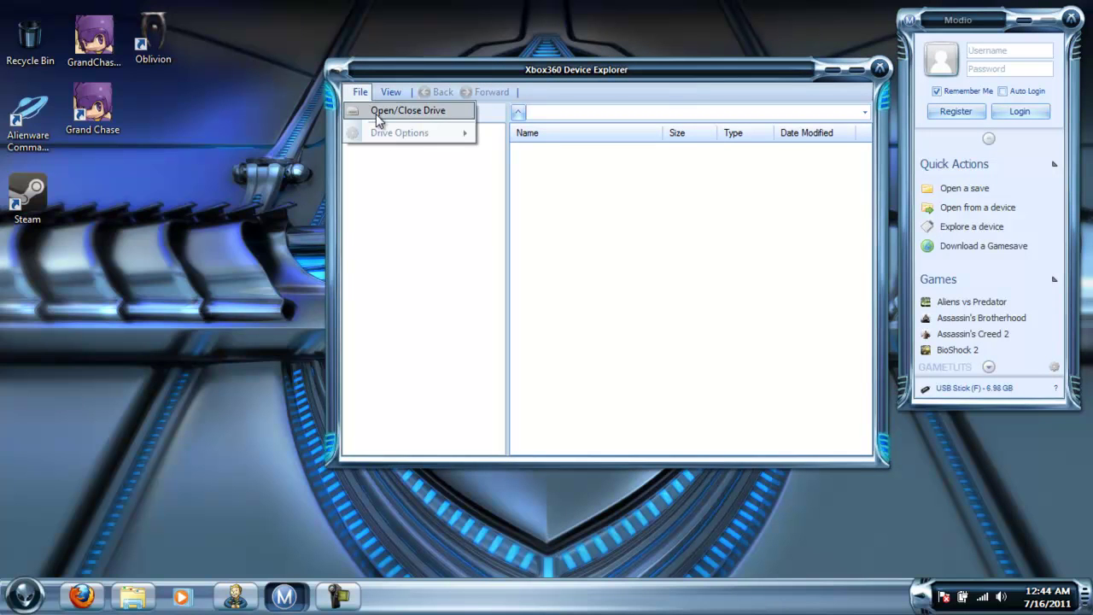
left_click(376, 114)
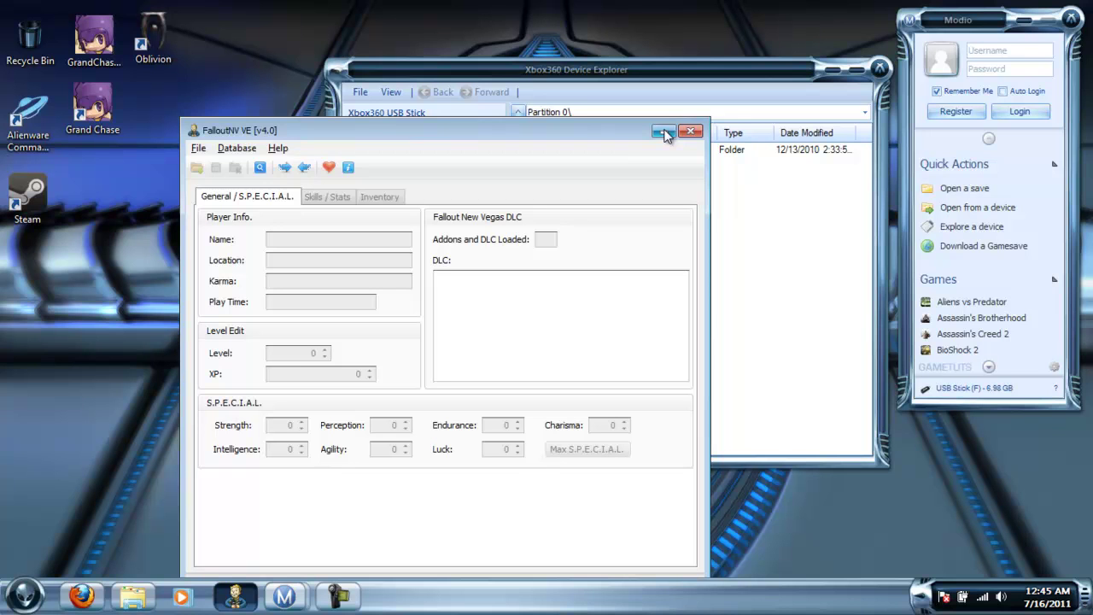
- Browse the profile's Fallout: New Vegas game saves on the USB stick and extract Save 2 to the desktop
left_click(664, 133)
left_click(369, 144)
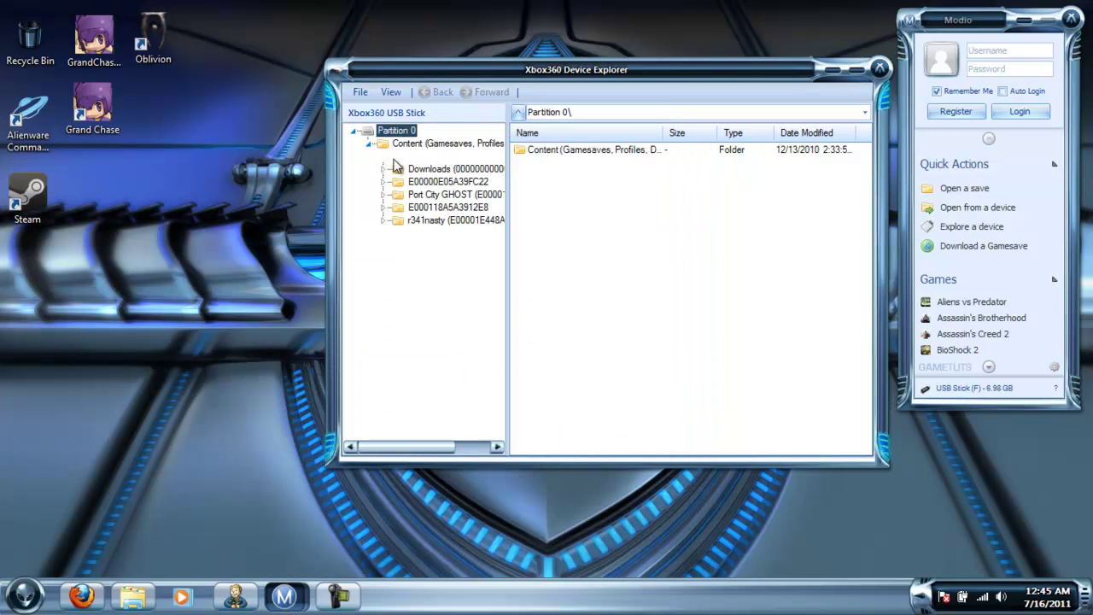
left_click(382, 158)
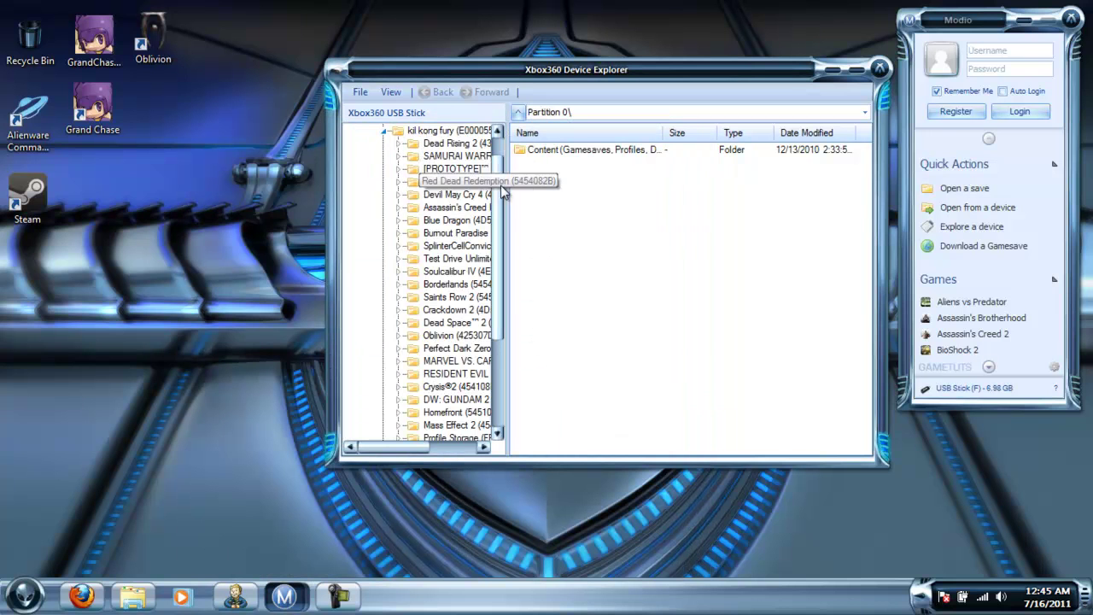
scroll(491, 297, "down", 3)
scroll(491, 297, "down", 1)
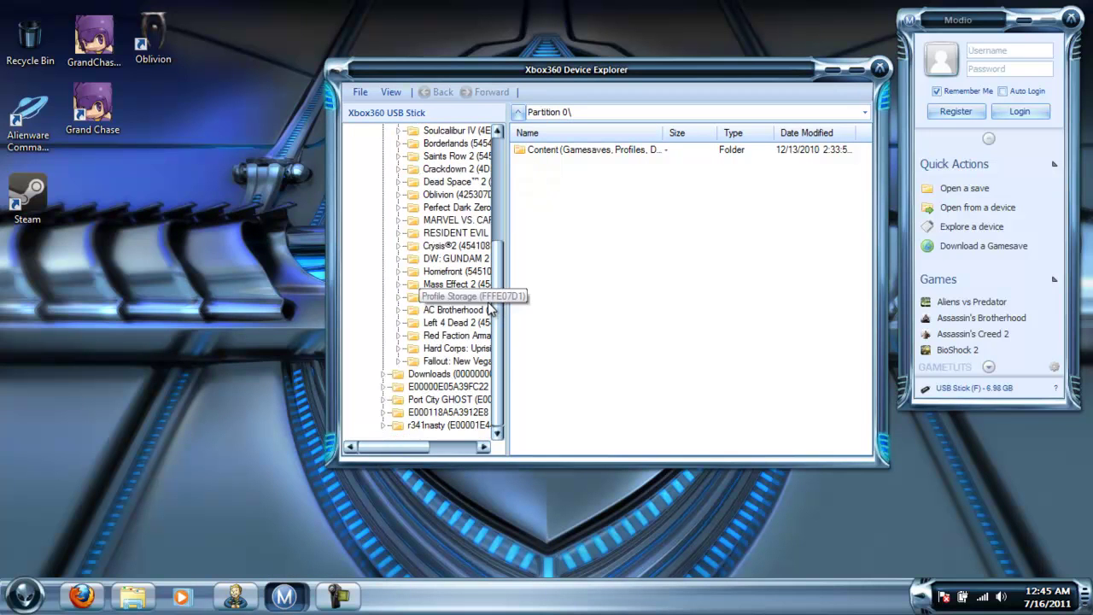
left_click(400, 361)
left_click(461, 374)
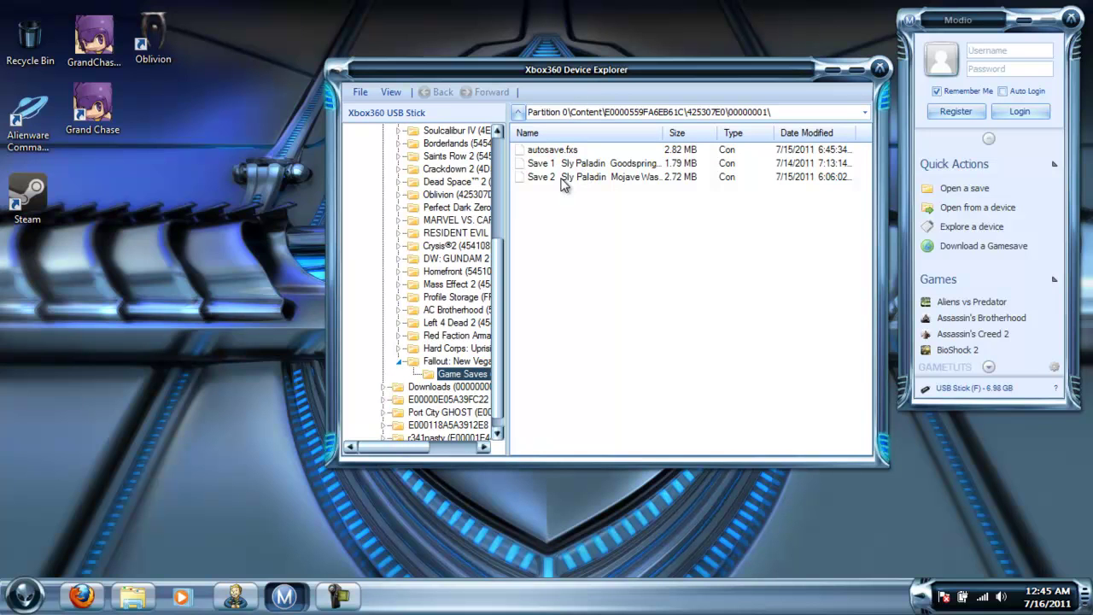
double_click(562, 177)
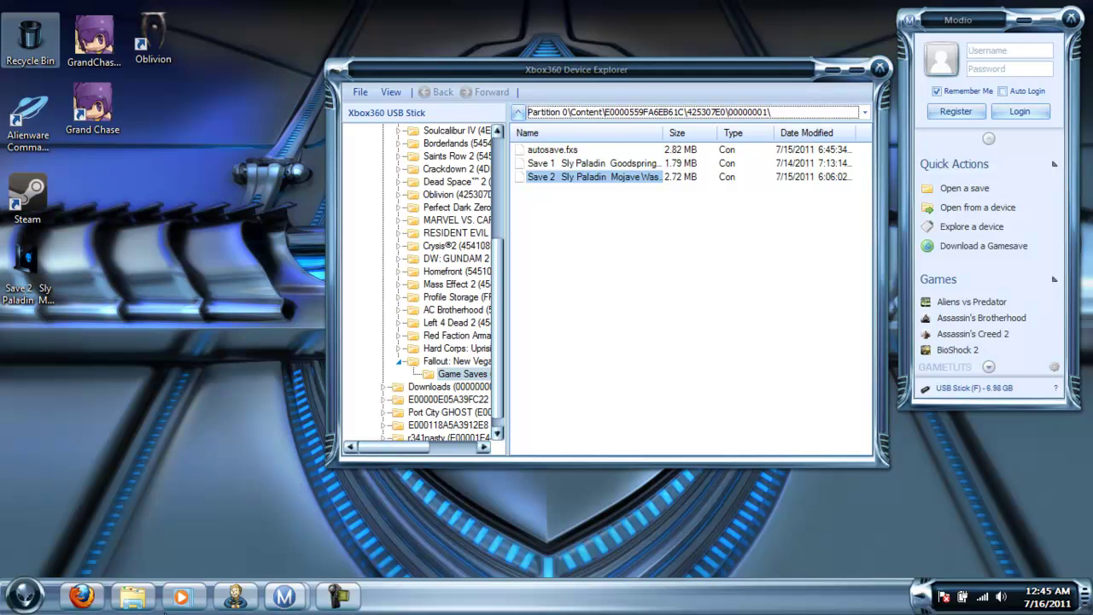
- Load the extracted Save 2 from the desktop in FalloutNV VE, answering No to currently using the Pimp-Boy
left_click(235, 597)
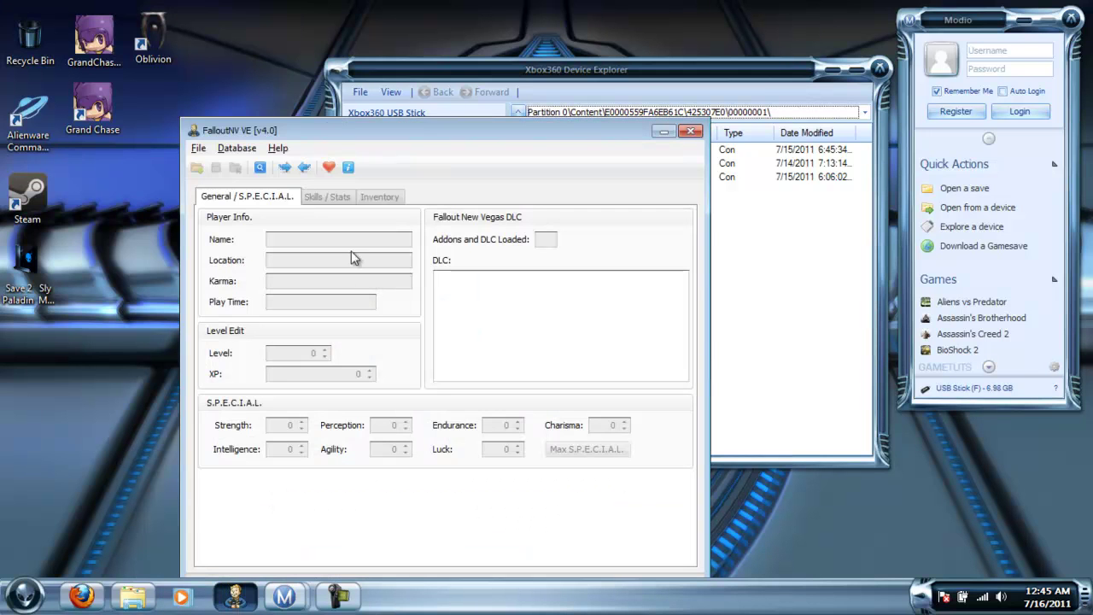
left_click_drag(326, 130, 391, 67)
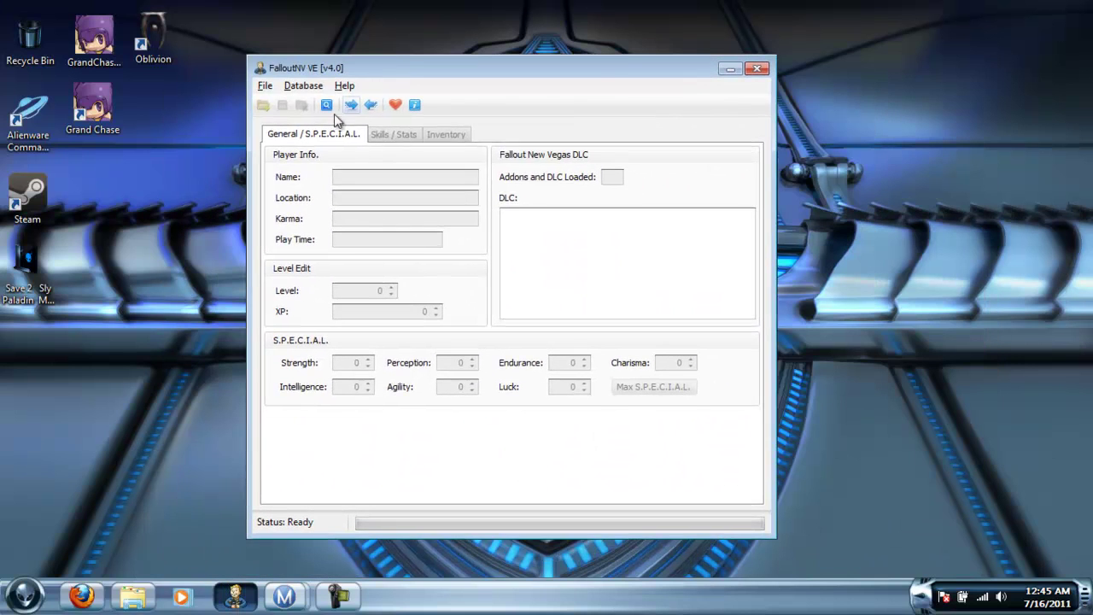
left_click(263, 105)
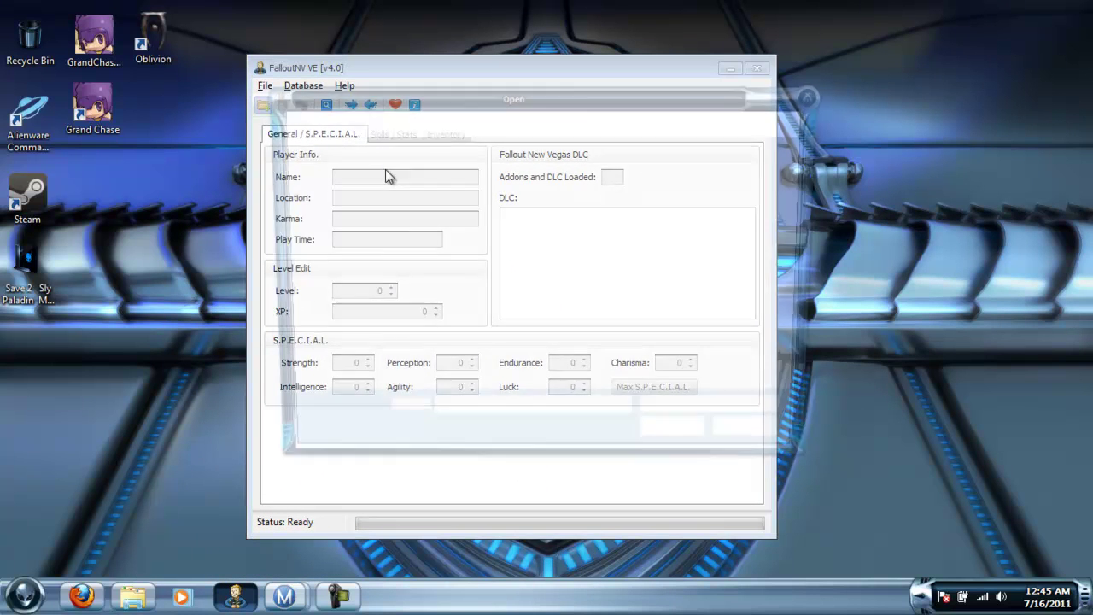
double_click(671, 266)
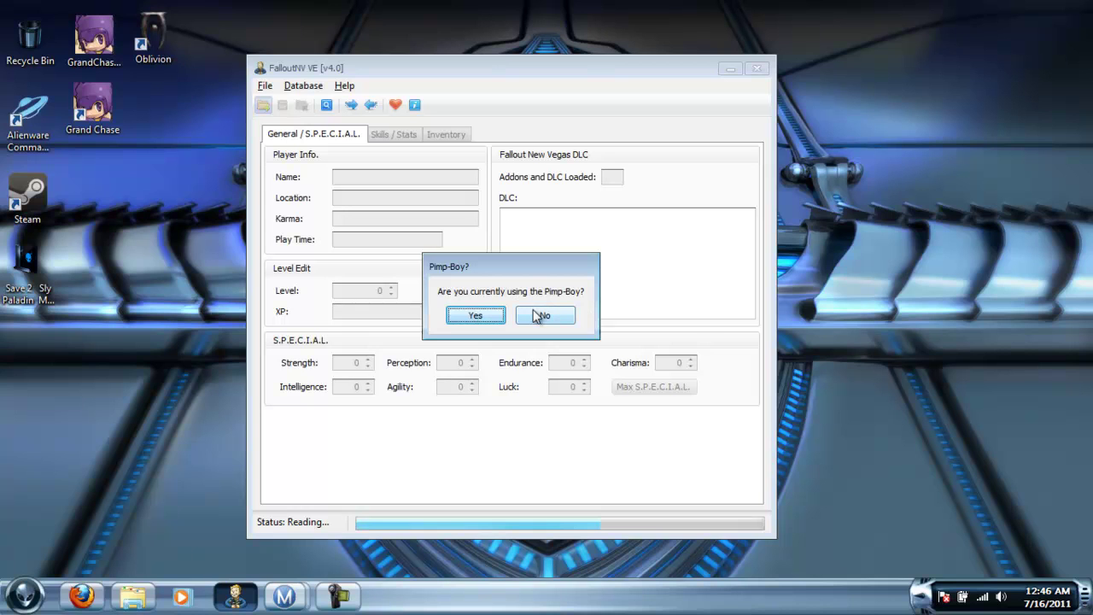
left_click(537, 316)
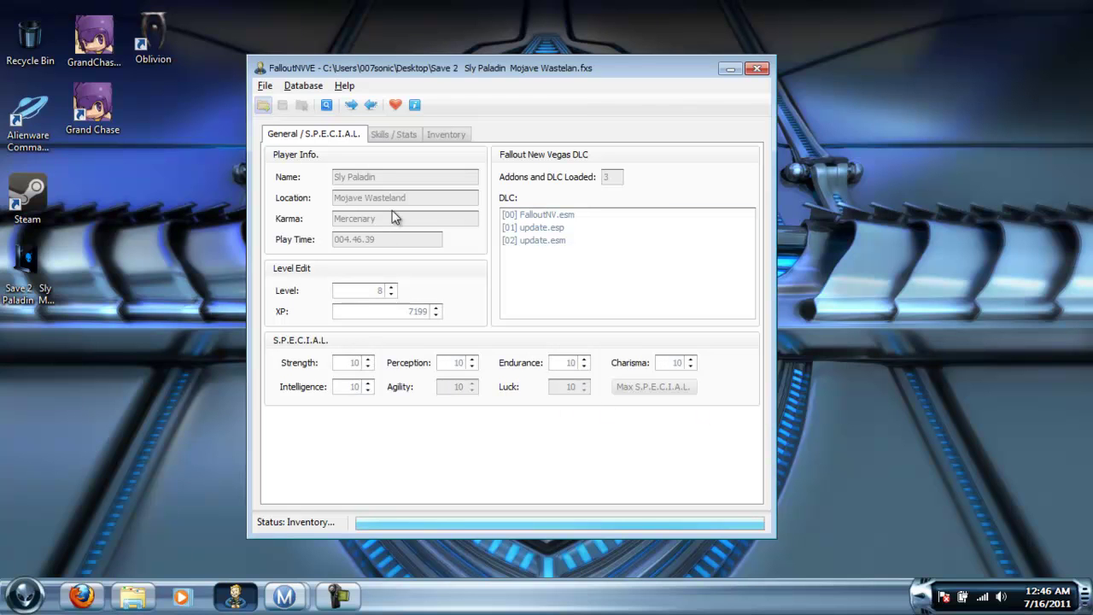
- Adjust the character's Level and XP values in the Level Edit section
left_click(392, 288)
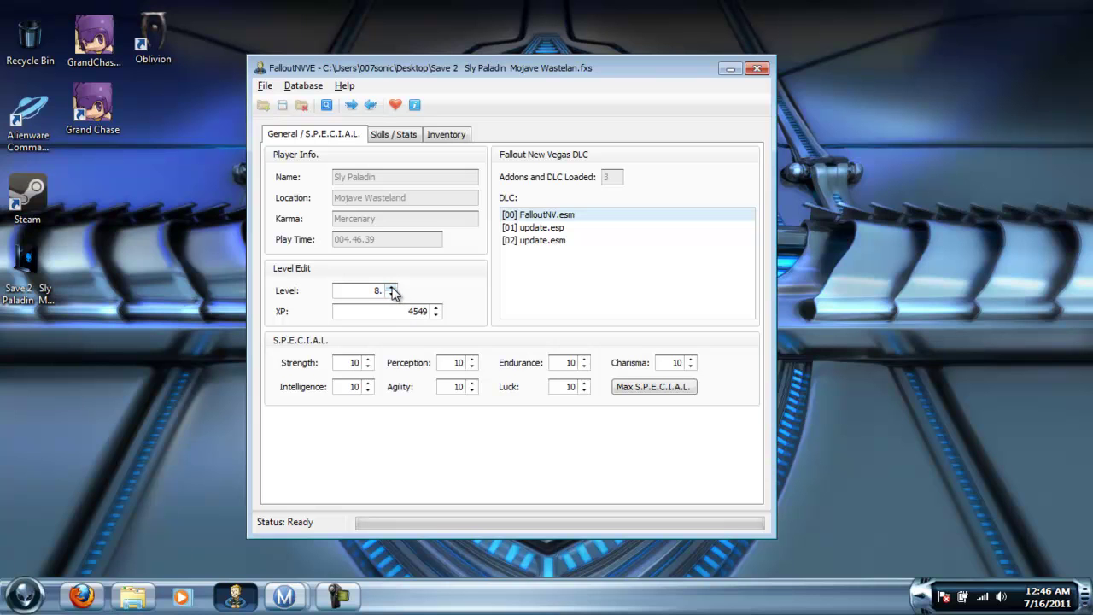
left_click(392, 288)
left_click(391, 288)
double_click(370, 290)
left_click(391, 288)
left_click(391, 288)
left_click(391, 293)
double_click(389, 314)
left_click(349, 312)
left_click(361, 291)
left_click_drag(370, 290, 415, 286)
left_click(365, 284)
key("BackSpace")
left_click(401, 311)
left_click(362, 291)
double_click(376, 291)
left_click(372, 291)
left_click(361, 313)
- Max out all player skills and set the character's Size stat to 1
left_click(386, 140)
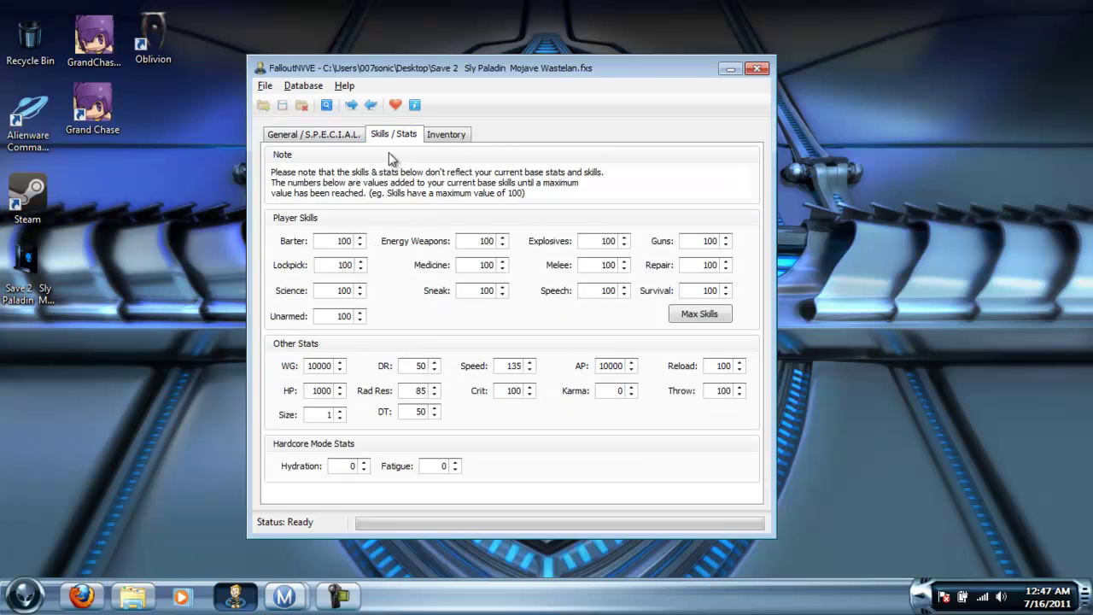
left_click(714, 316)
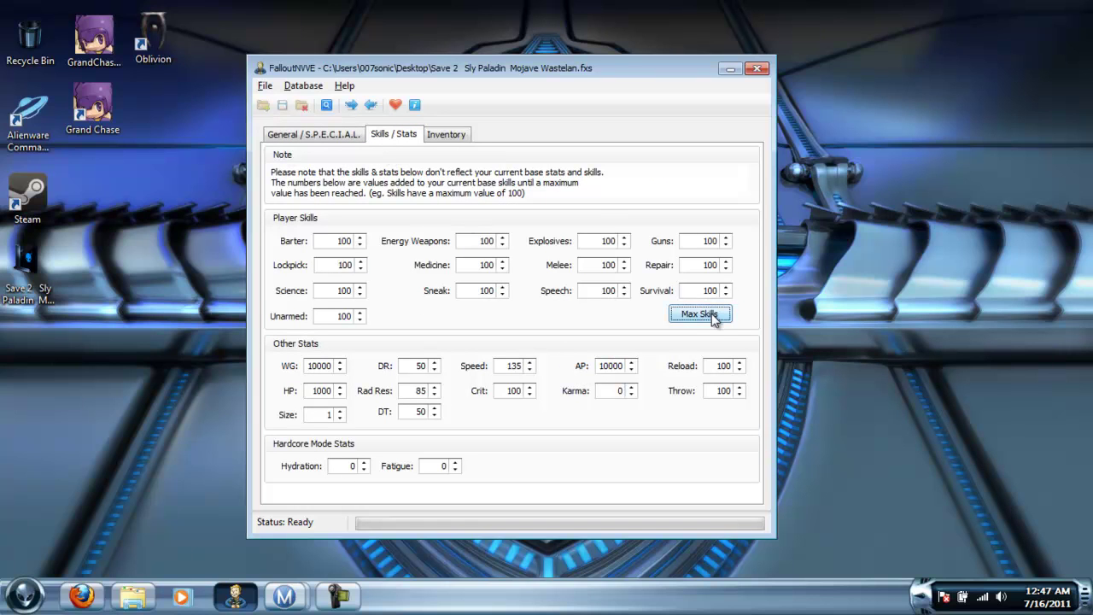
left_click(341, 411)
left_click(342, 420)
left_click(342, 420)
left_click(342, 420)
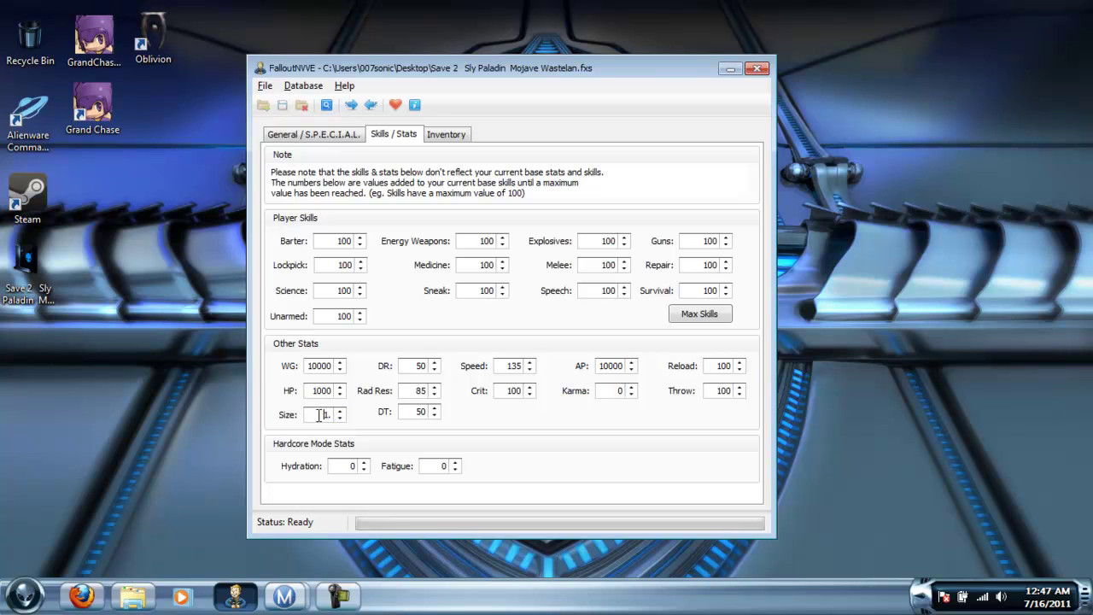
left_click_drag(321, 415, 359, 414)
- Examine the DR, Rad Res and DT values among the other stats
left_click_drag(401, 365, 453, 394)
double_click(408, 411)
key("shift+Tab")
key("shift+Tab")
key("Tab")
key("Tab")
key("shift+Tab")
key("Tab")
double_click(410, 368)
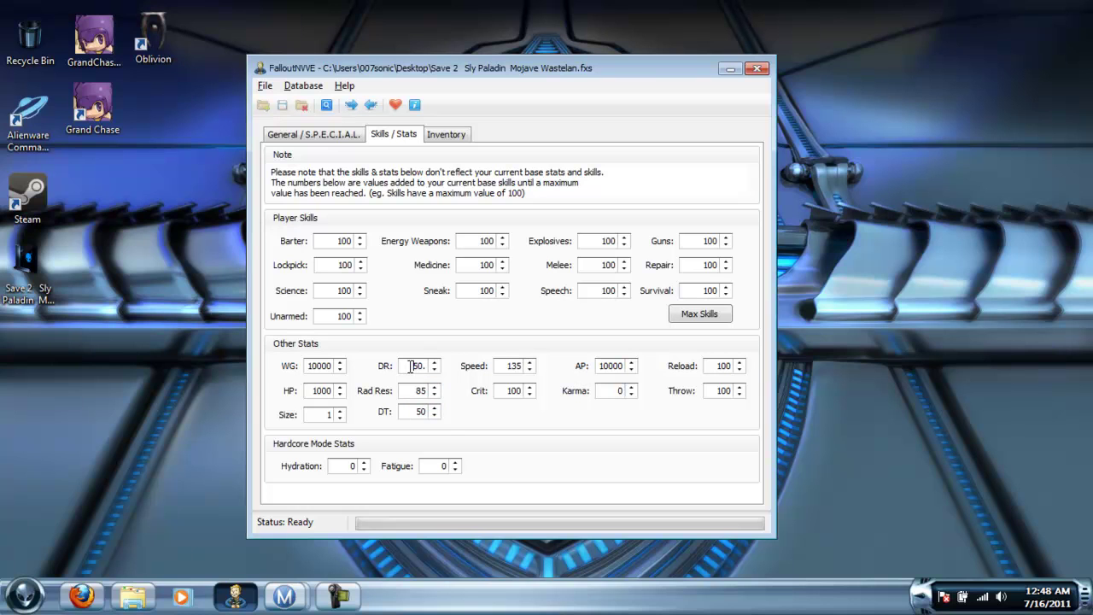
double_click(423, 412)
double_click(417, 365)
double_click(409, 413)
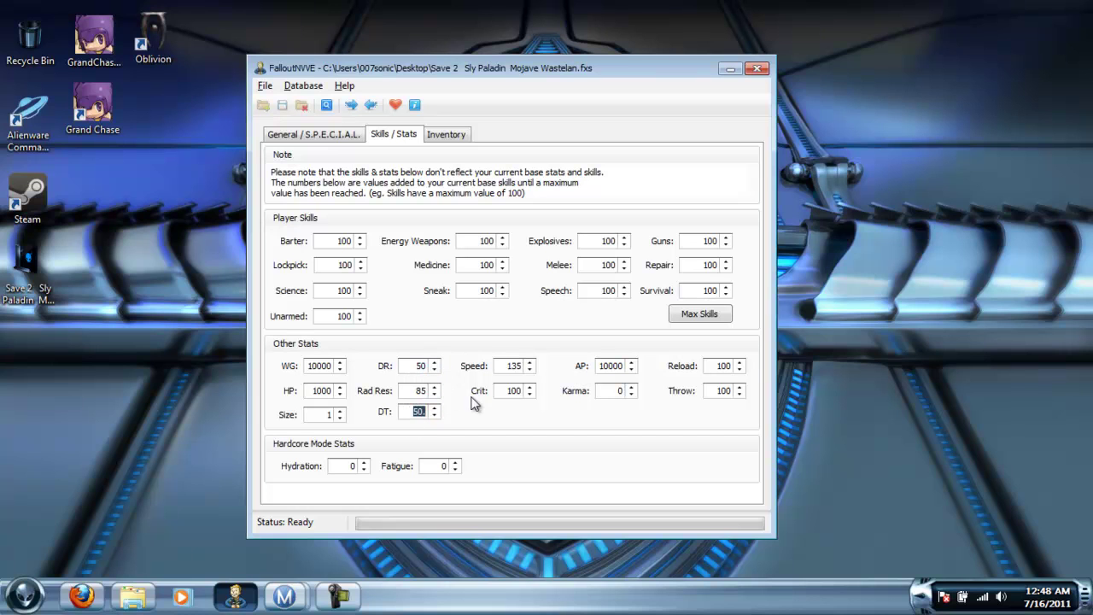
- Examine the Karma, Throw, Reload and AP values among the other stats
left_click(611, 389)
double_click(611, 389)
left_click(613, 393)
left_click(715, 391)
double_click(716, 391)
left_click(711, 389)
double_click(722, 366)
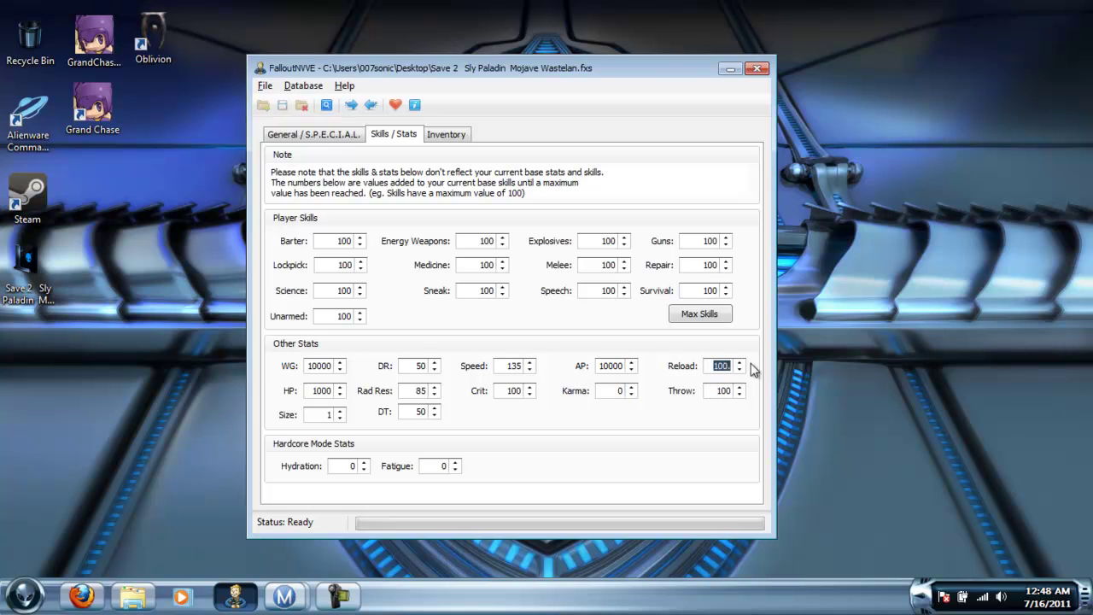
left_click_drag(713, 365, 731, 369)
left_click(706, 367)
left_click_drag(600, 366, 629, 366)
left_click(601, 366)
- Set the character's Speed stat to 200
left_click_drag(501, 367, 522, 367)
left_click(519, 366)
left_click_drag(503, 365, 514, 365)
type("0")
left_click(530, 370)
type("2000")
- Check the Crit and Hydration stats and set the hardcore mode Fatigue stat to 0
left_click(527, 388)
left_click(509, 391)
left_click_drag(504, 390, 515, 394)
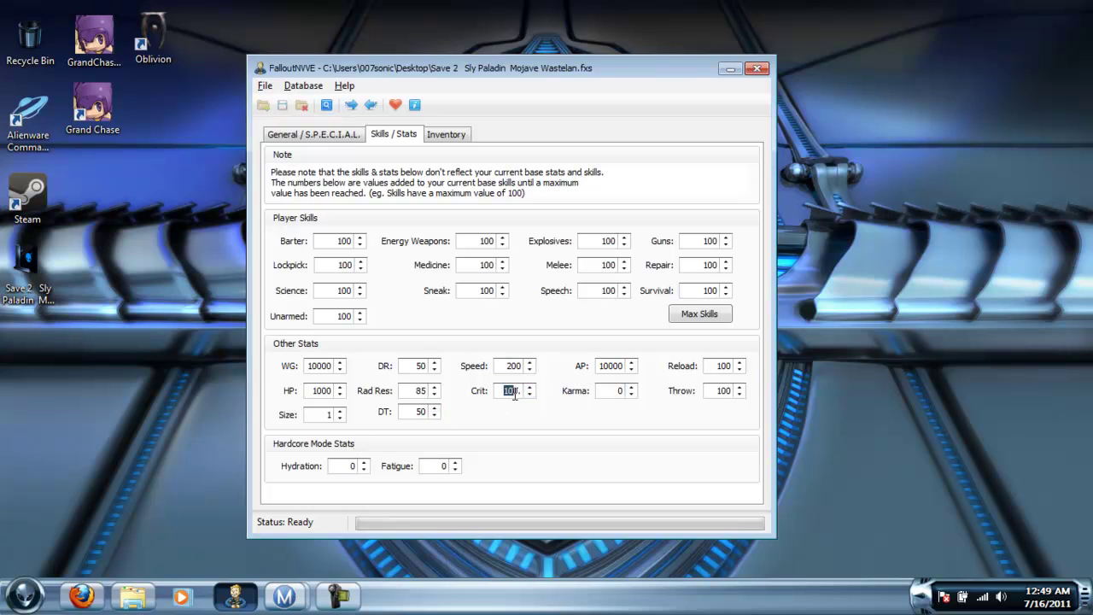
double_click(341, 465)
double_click(438, 465)
type("0")
- Set the quantity of the 5.56mm Round ammo in the inventory to 9999999 and update the item
left_click(443, 137)
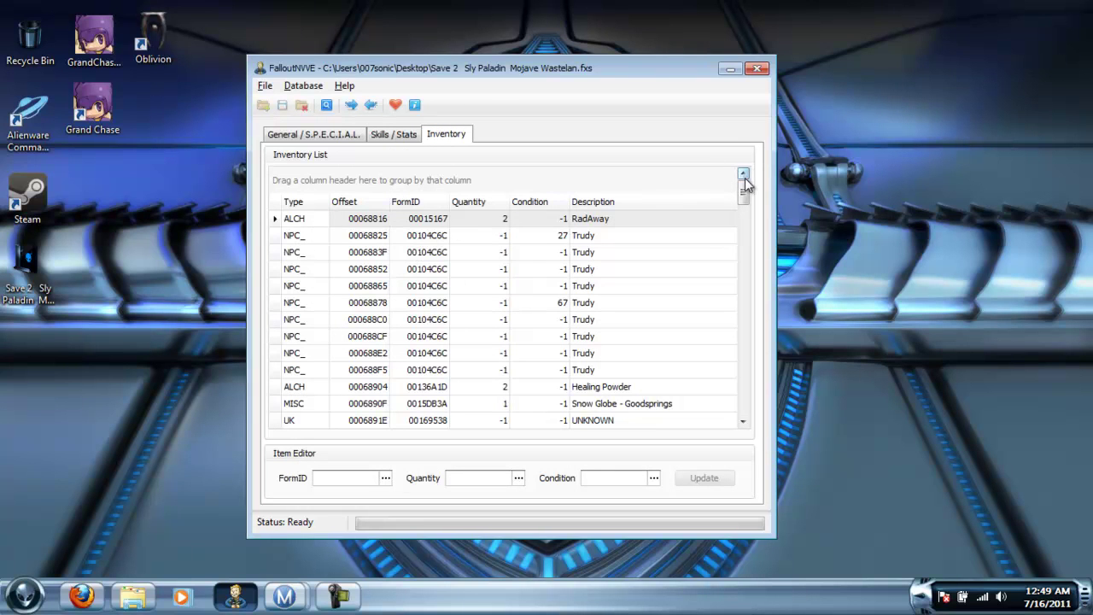
left_click_drag(746, 186, 743, 222)
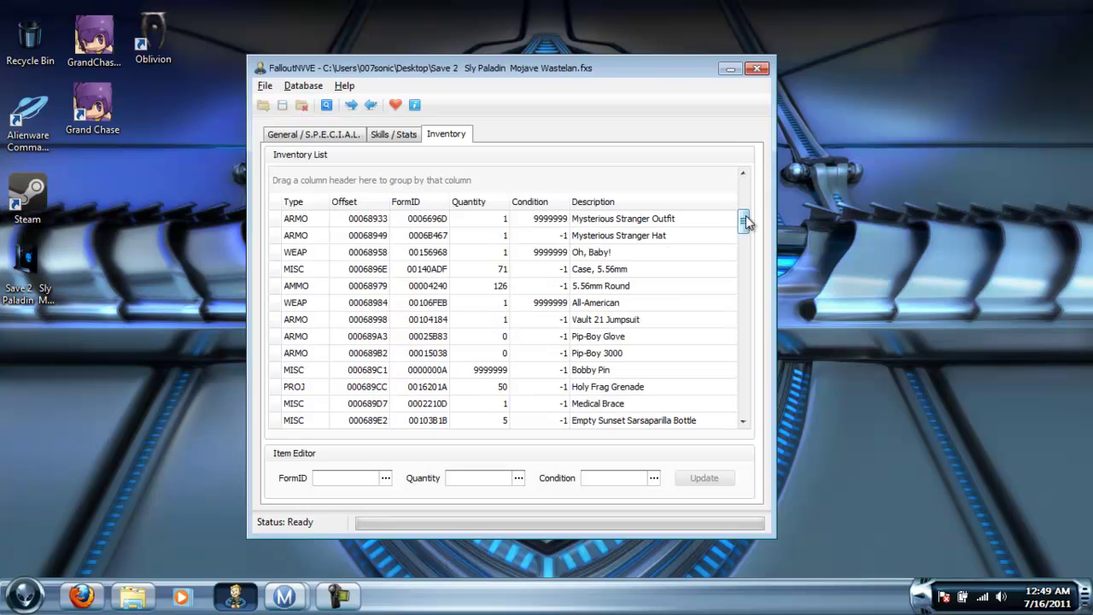
left_click_drag(746, 216, 745, 219)
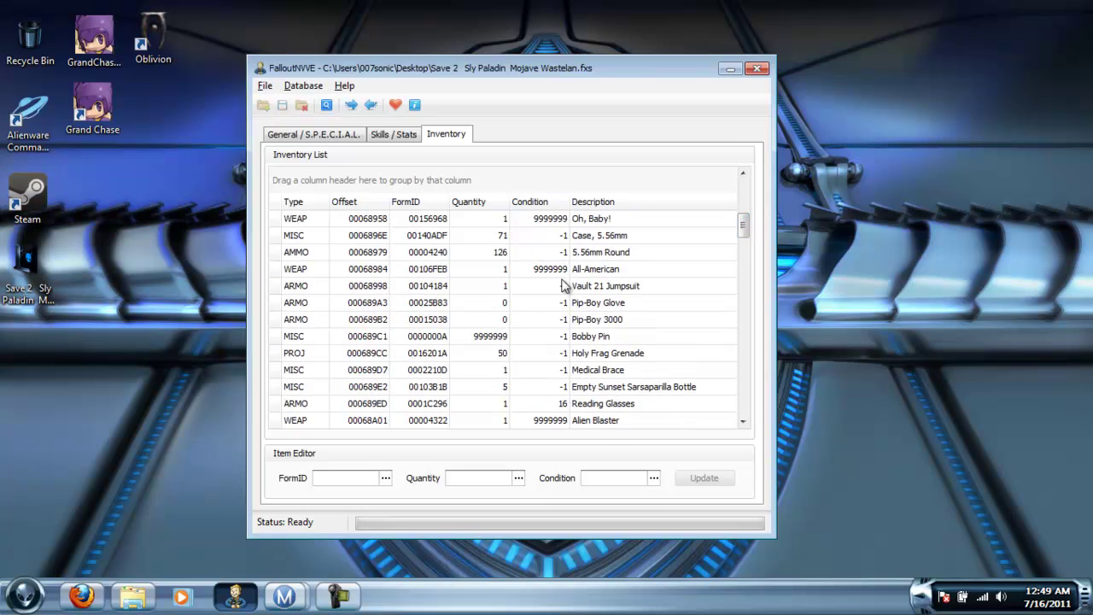
left_click(518, 254)
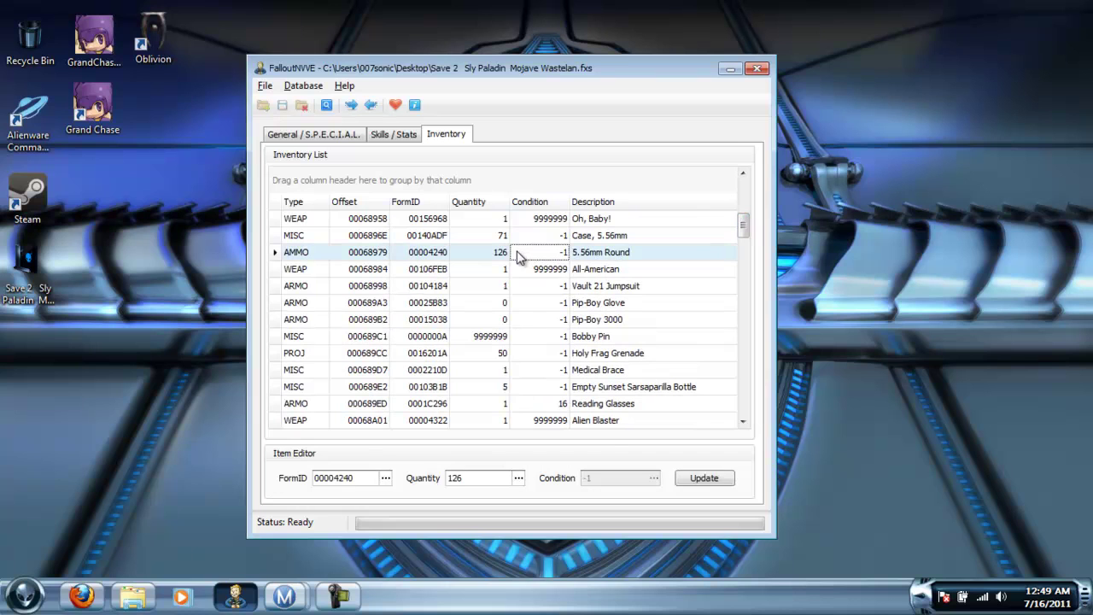
double_click(447, 479)
type("9999999")
left_click(694, 478)
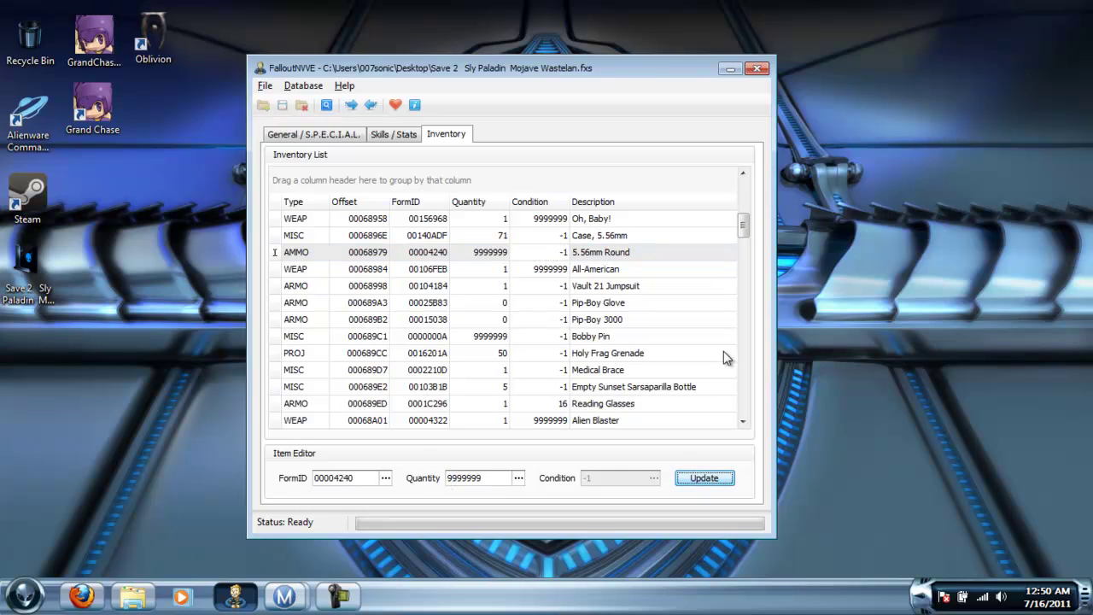
- Look through the inventory list, including the entry for the Holy Frag Grenade
left_click_drag(744, 222, 747, 243)
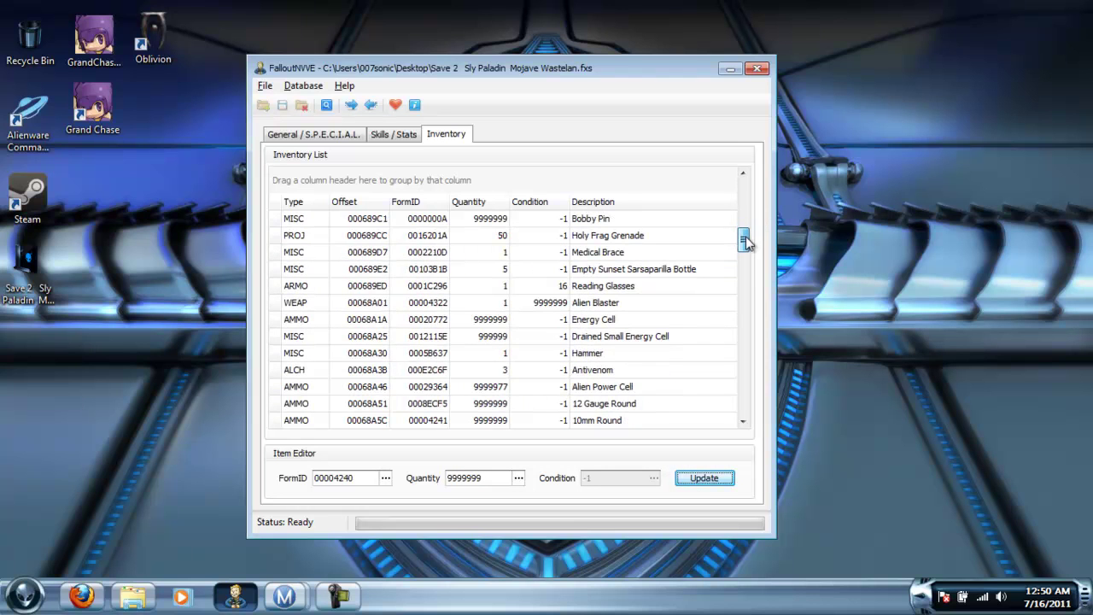
left_click(513, 242)
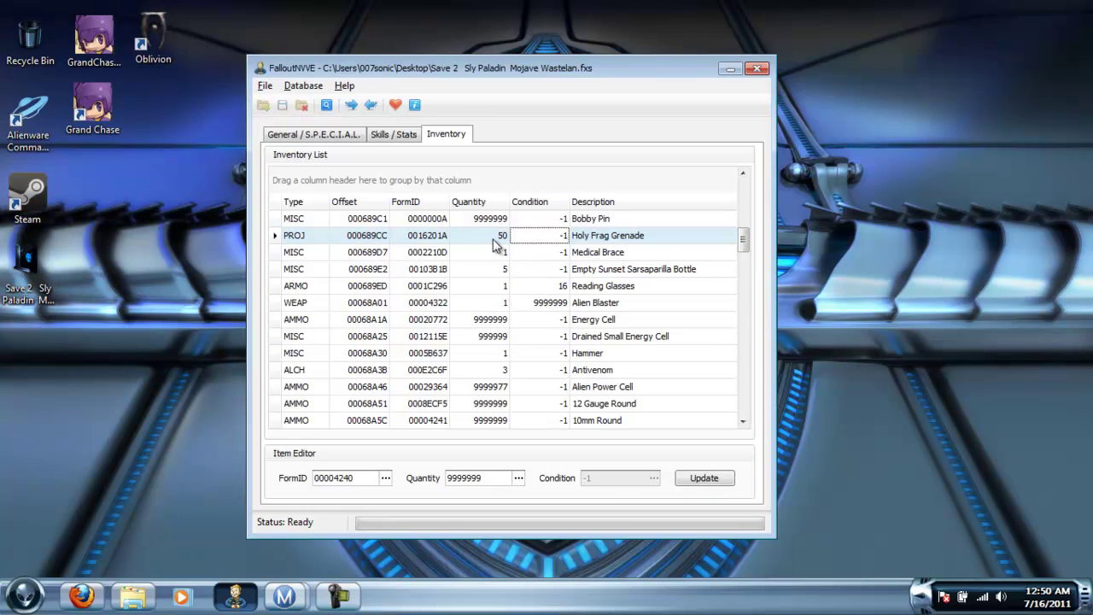
left_click(499, 247)
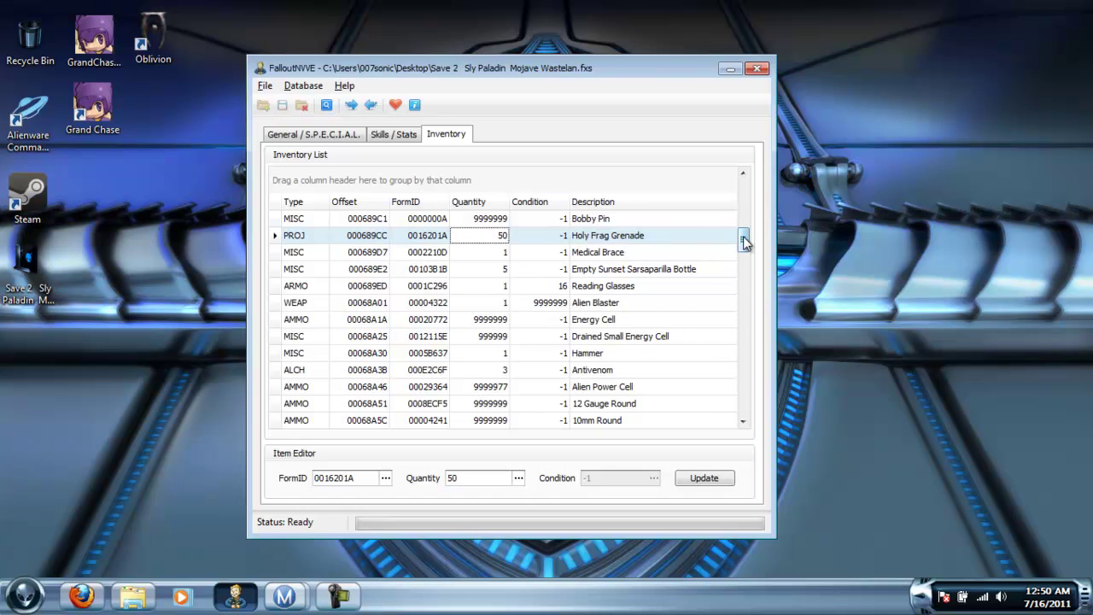
left_click_drag(744, 242, 745, 190)
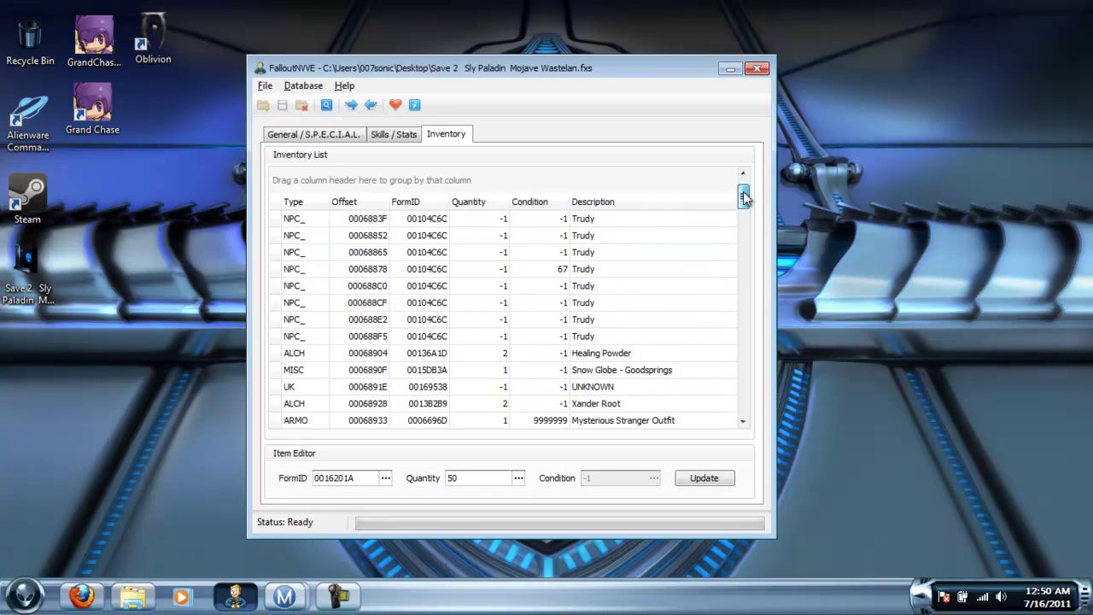
left_click_drag(744, 211, 745, 289)
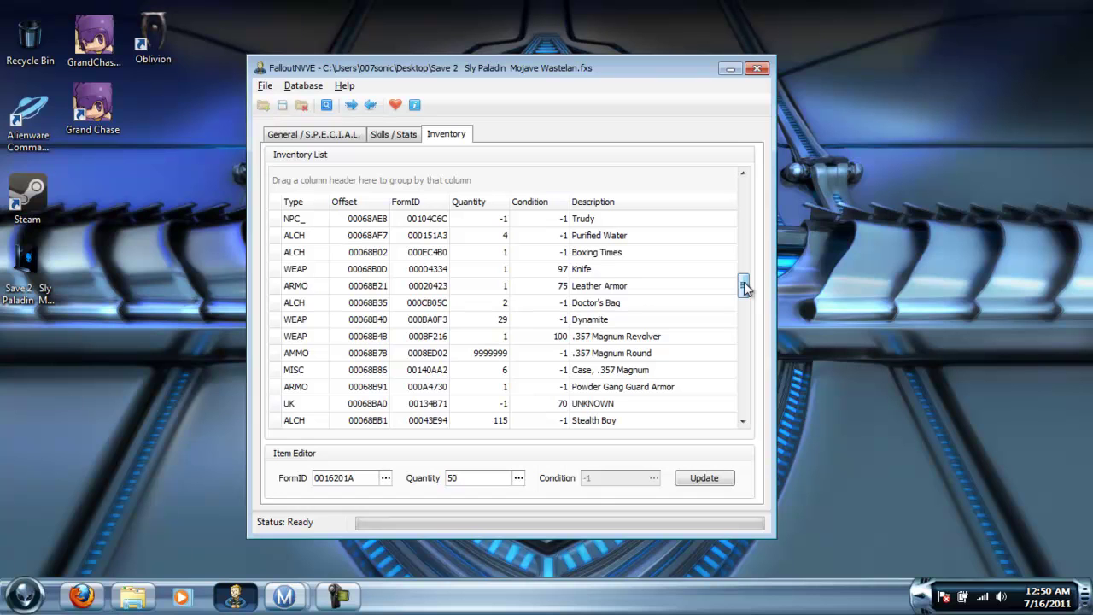
- Open the item database search, search for "L" and look through the found items
left_click(327, 104)
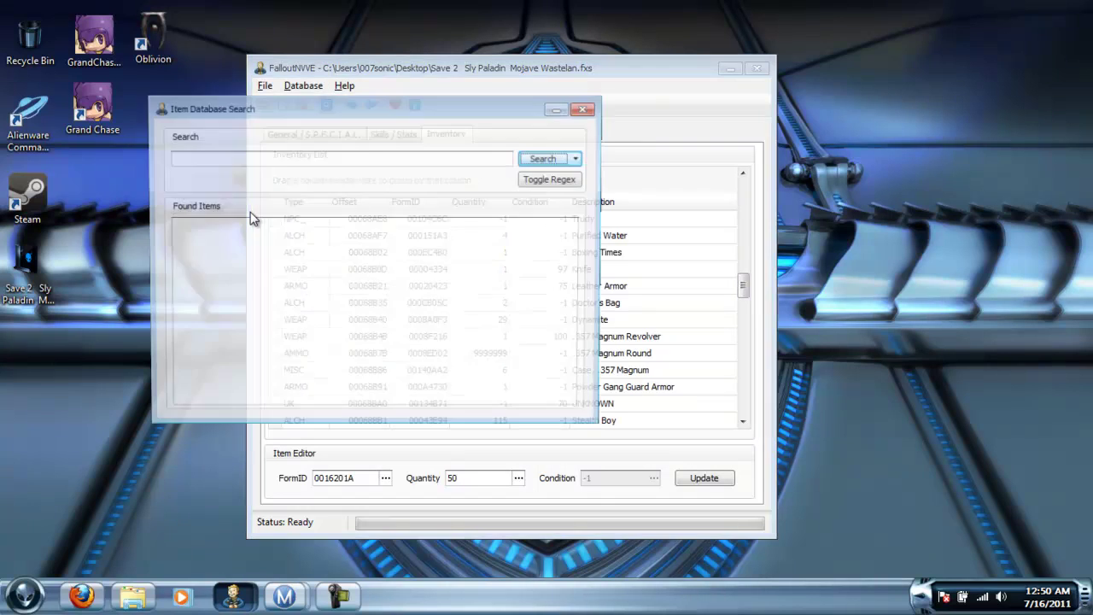
left_click(342, 159)
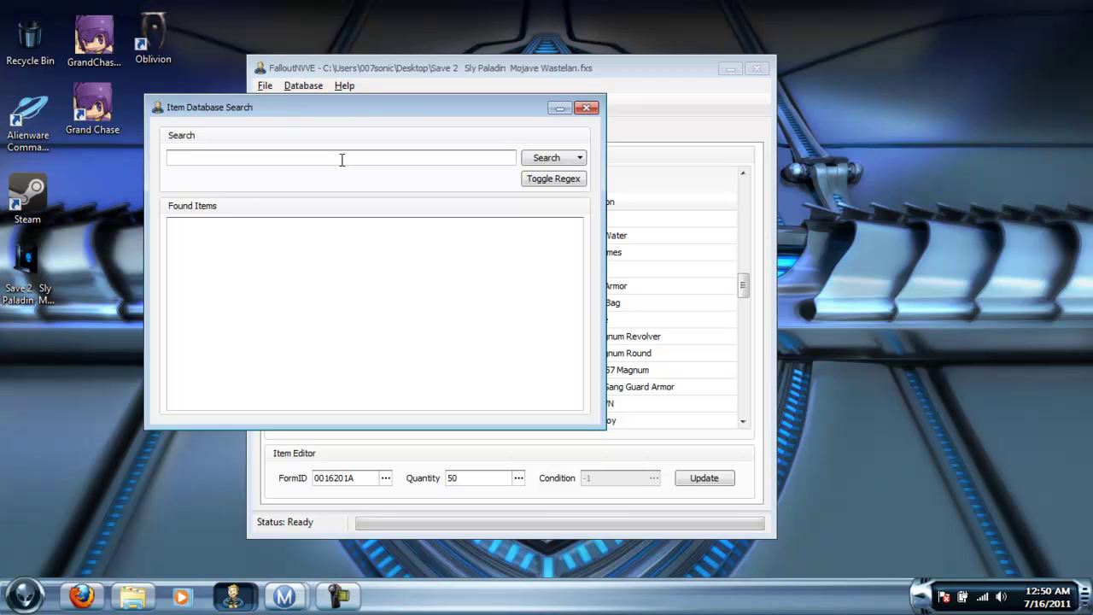
type("L")
left_click(539, 163)
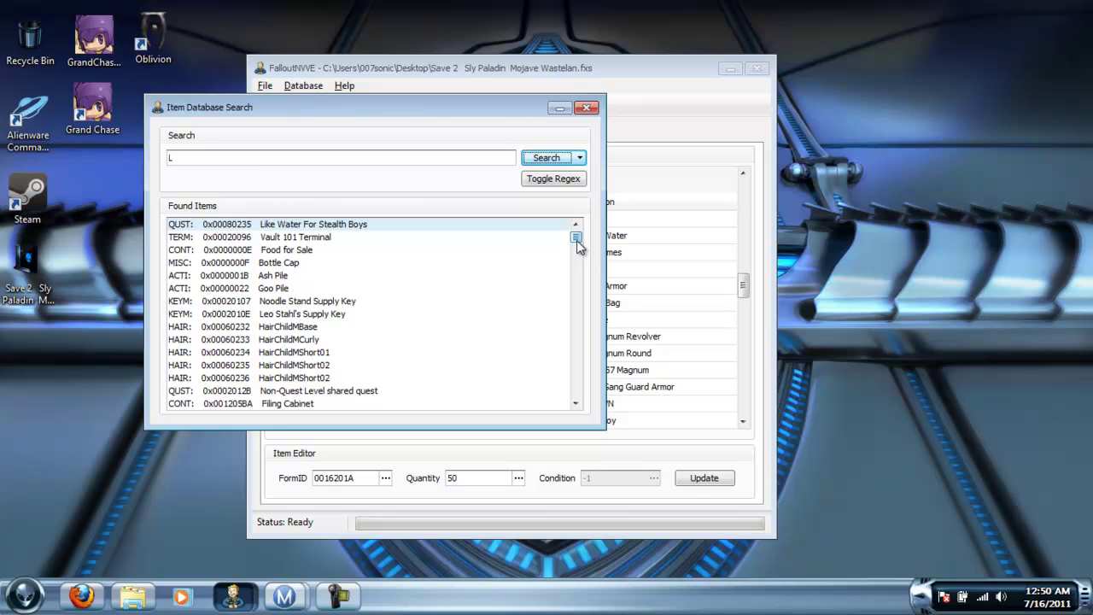
left_click_drag(579, 245, 577, 326)
- Search the item database for "Death Claw"
double_click(198, 159)
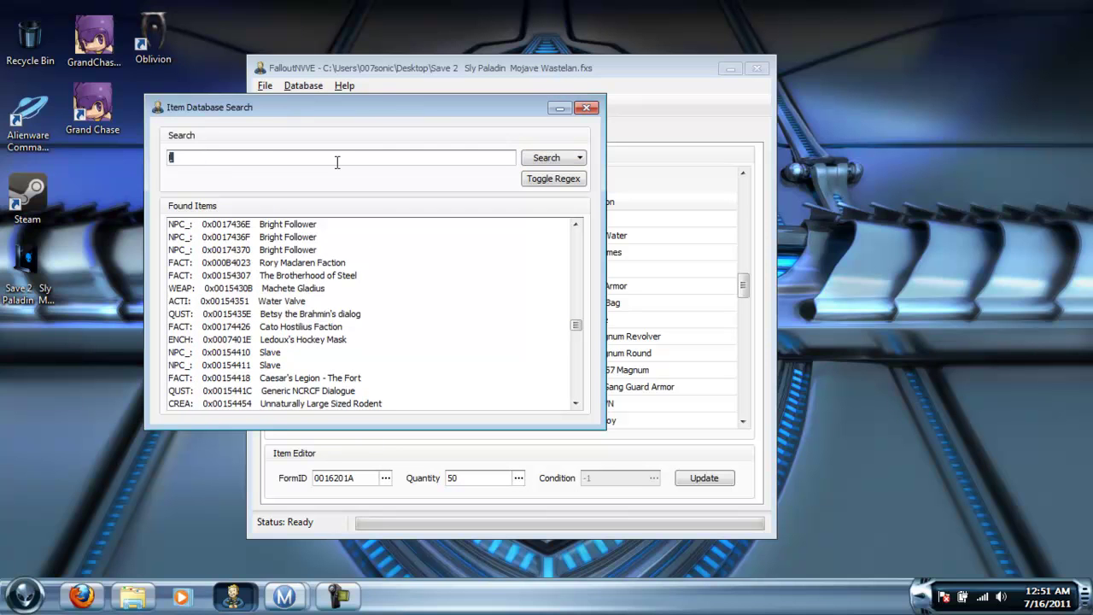
key("BackSpace")
type("V")
key("BackSpace")
type("DE")
key("BackSpace")
key("BackSpace")
type("Death Claw")
key("Return")
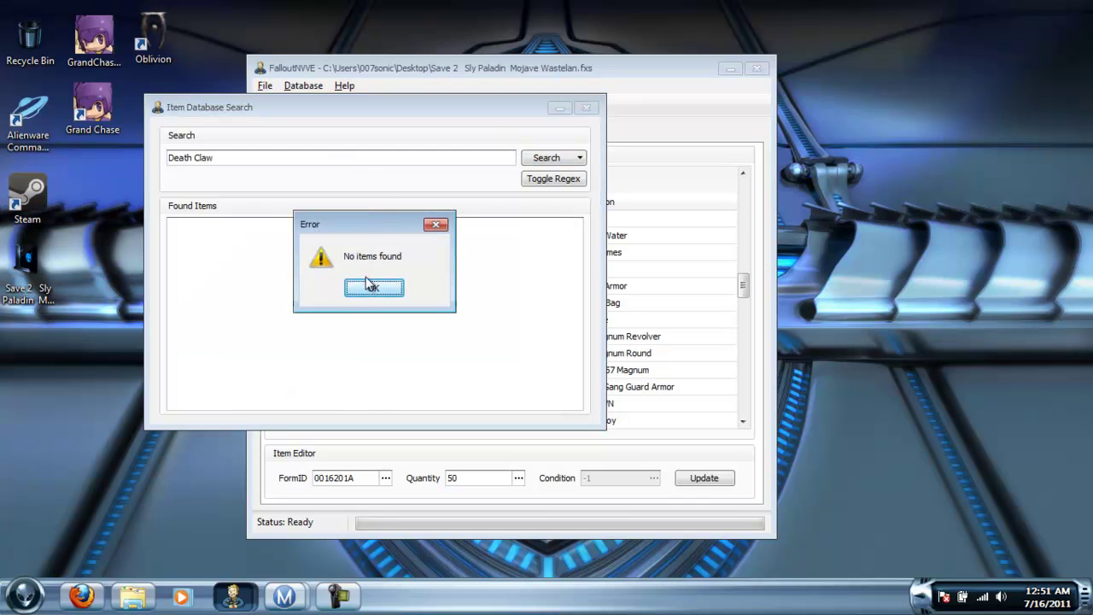
left_click(370, 285)
- Search the item database for "Death" and pick the Deathclaw Gauntlet weapon from the found items
left_click_drag(220, 157, 195, 163)
key("BackSpace")
key("BackSpace")
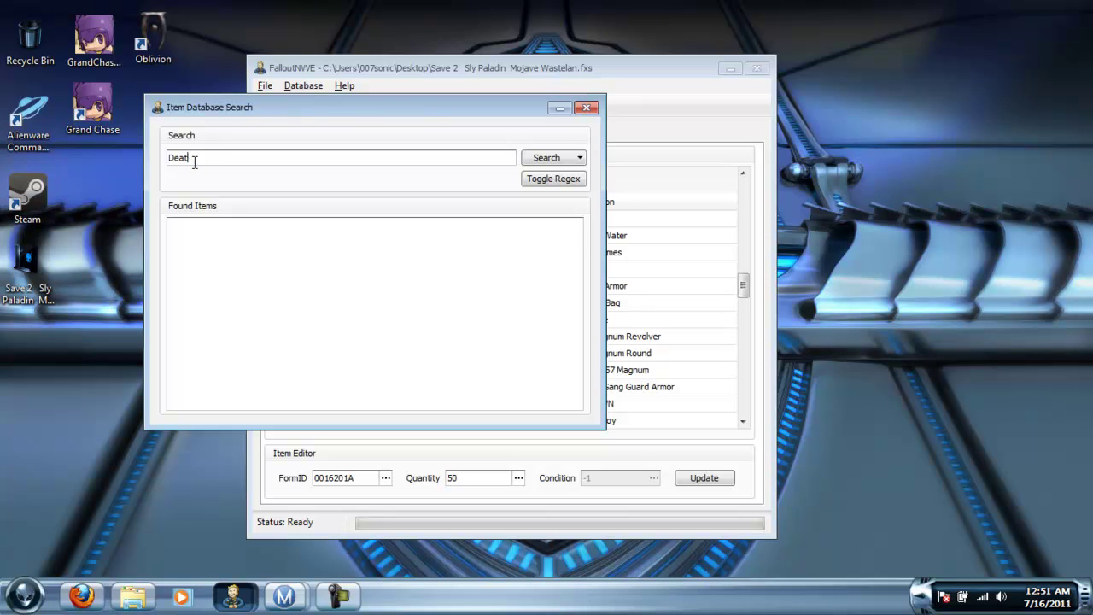
type("h")
left_click(527, 157)
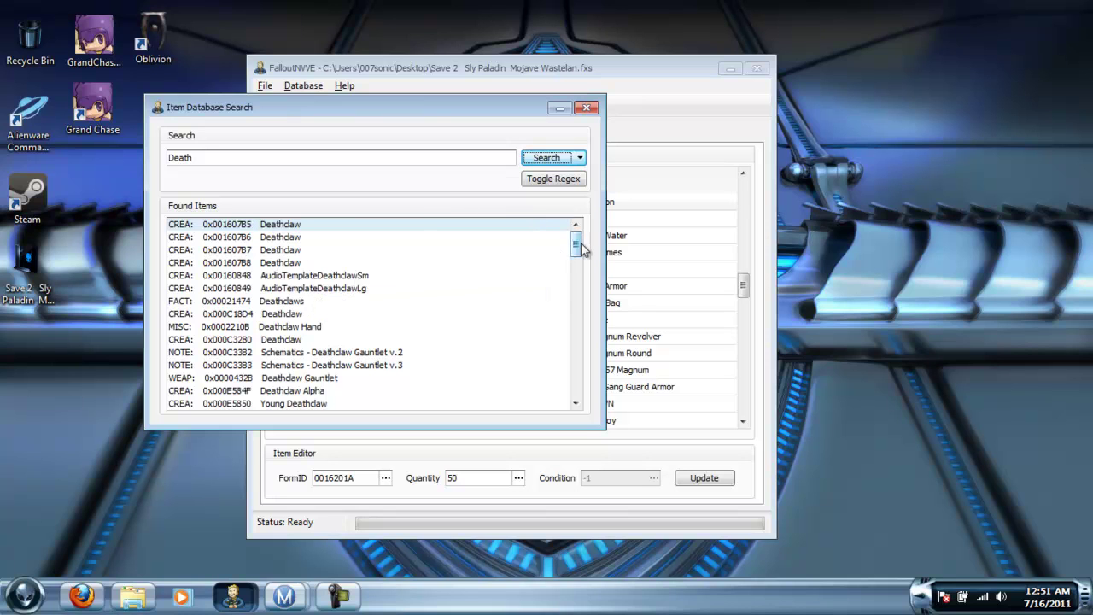
left_click_drag(578, 248, 577, 253)
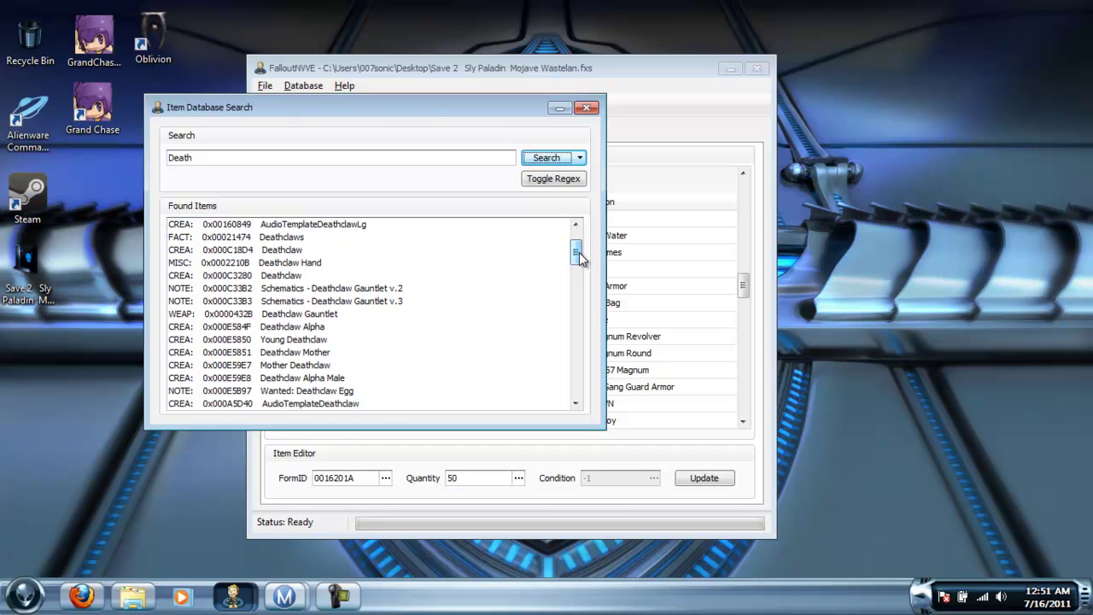
left_click(304, 318)
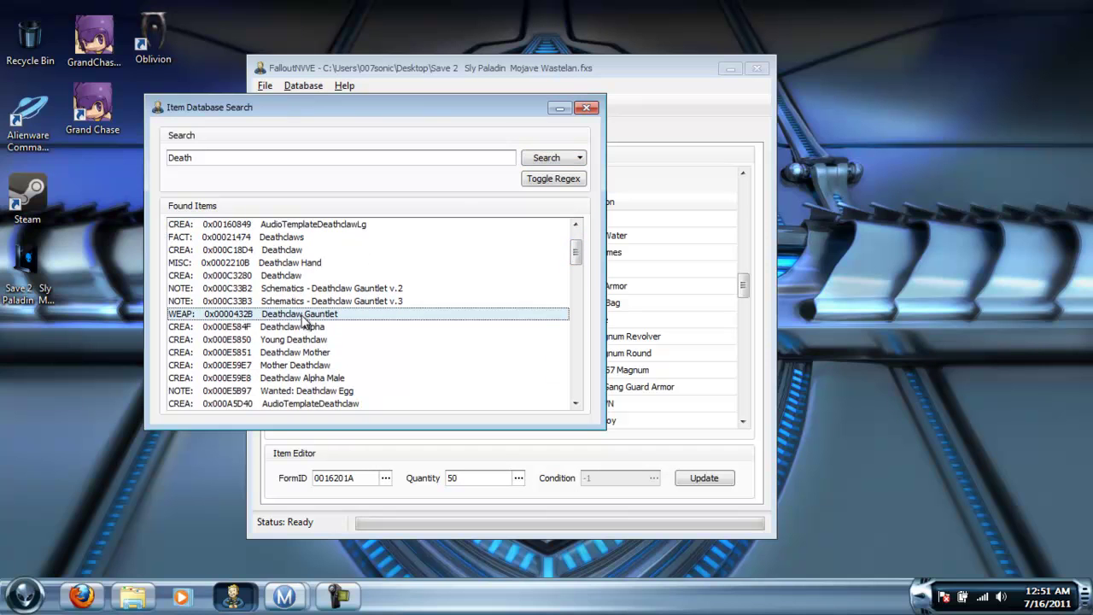
left_click(556, 113)
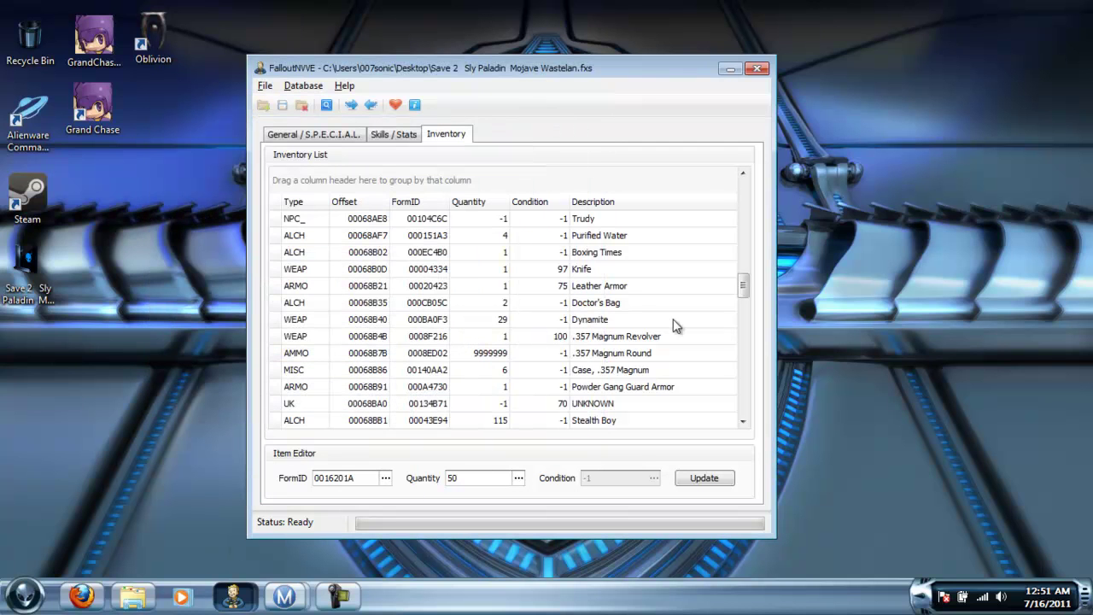
- Replace the Metal Armor in the inventory with the Deathclaw Gauntlet, FormID 0000432B, set its condition to 9999999 and update the item
left_click_drag(745, 290, 740, 376)
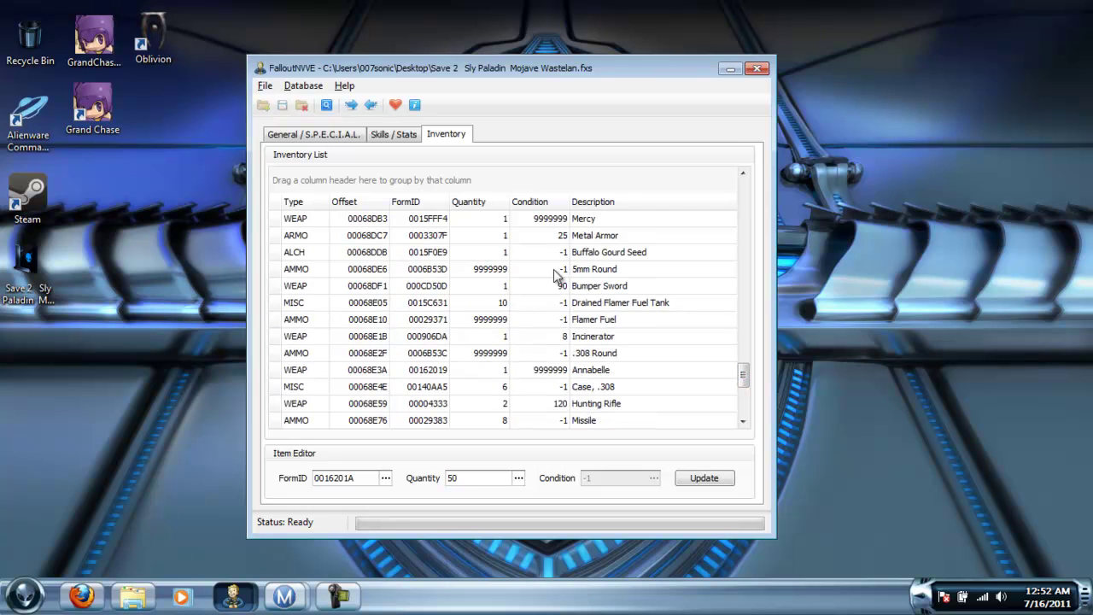
left_click(515, 236)
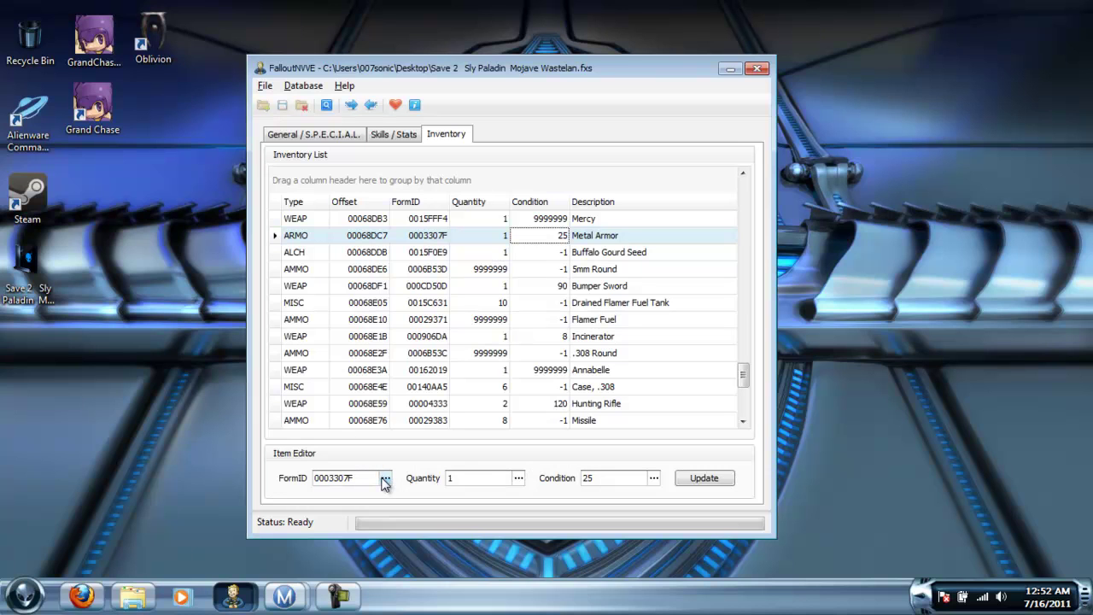
left_click(385, 479)
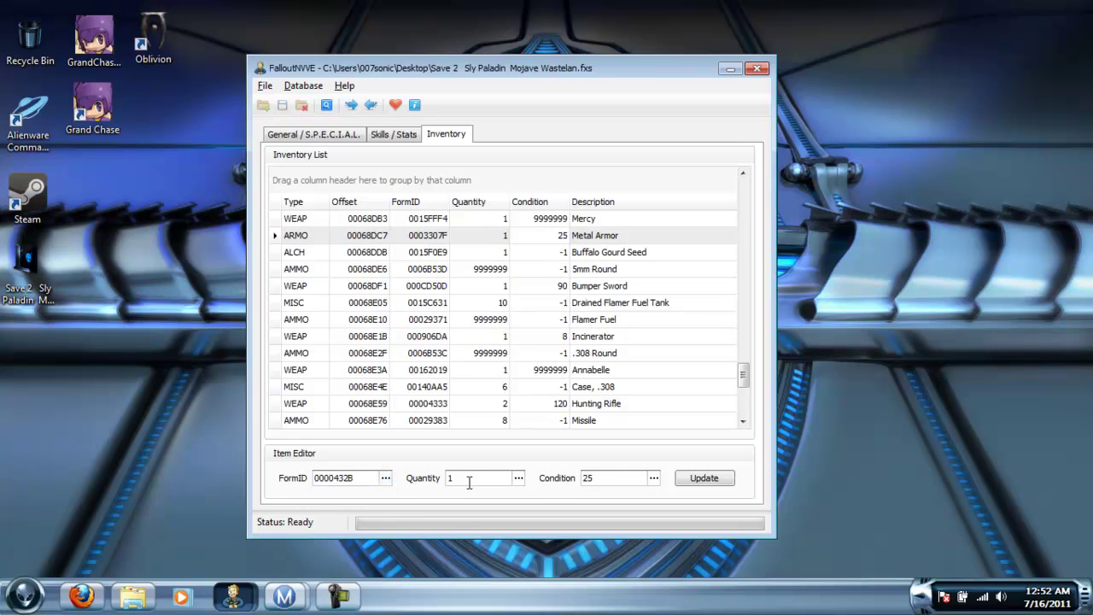
key("Tab")
type("9999999")
left_click(702, 481)
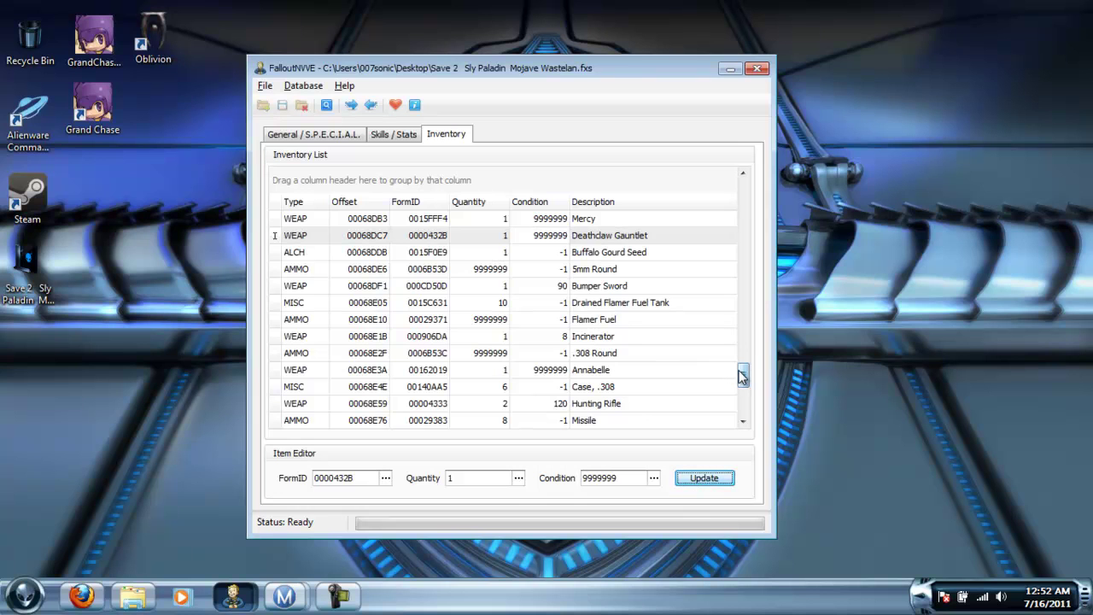
- Save the modified game save and close the save editor
left_click_drag(742, 375, 721, 161)
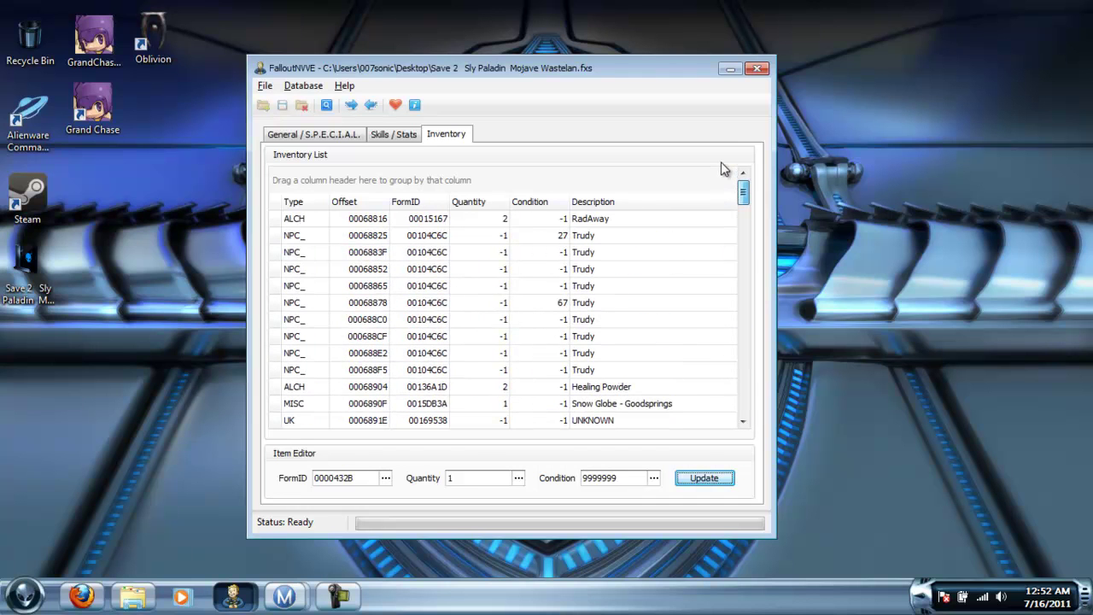
left_click(266, 86)
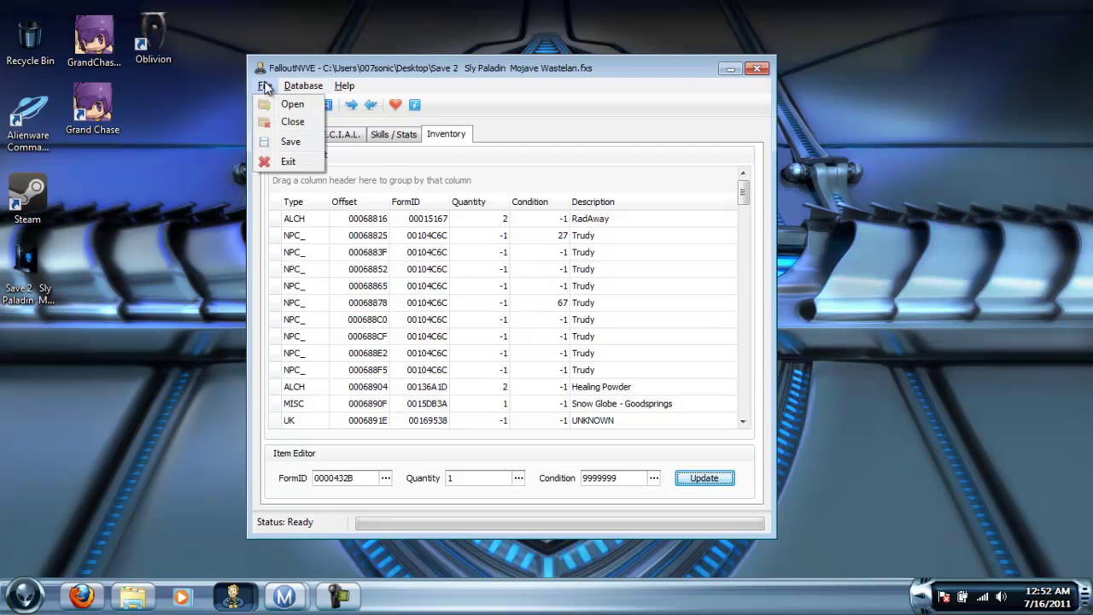
left_click(290, 141)
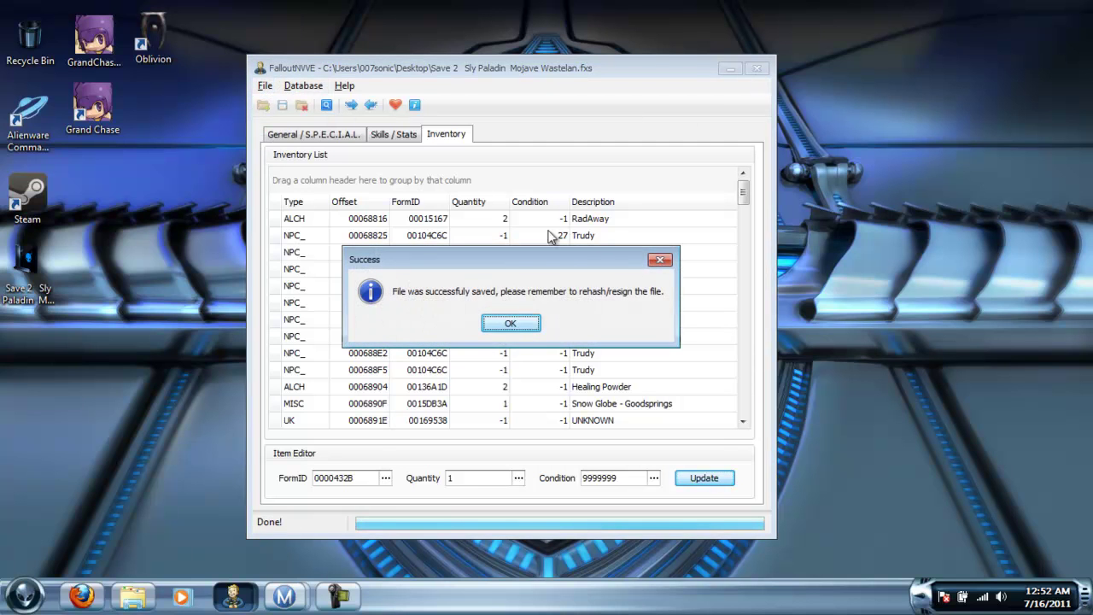
key("Return")
left_click(757, 68)
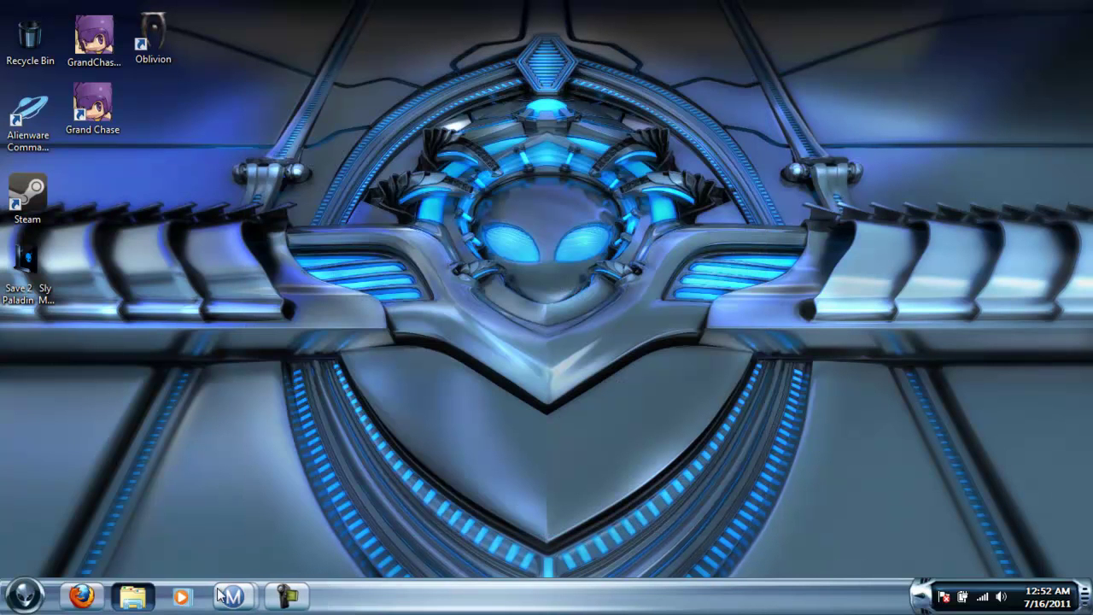
- Switch to Modio, open the edited Save 2 Mojave Wasteland file from the desktop, and rehash and resign it
mouse_move(233, 596)
left_click(267, 517)
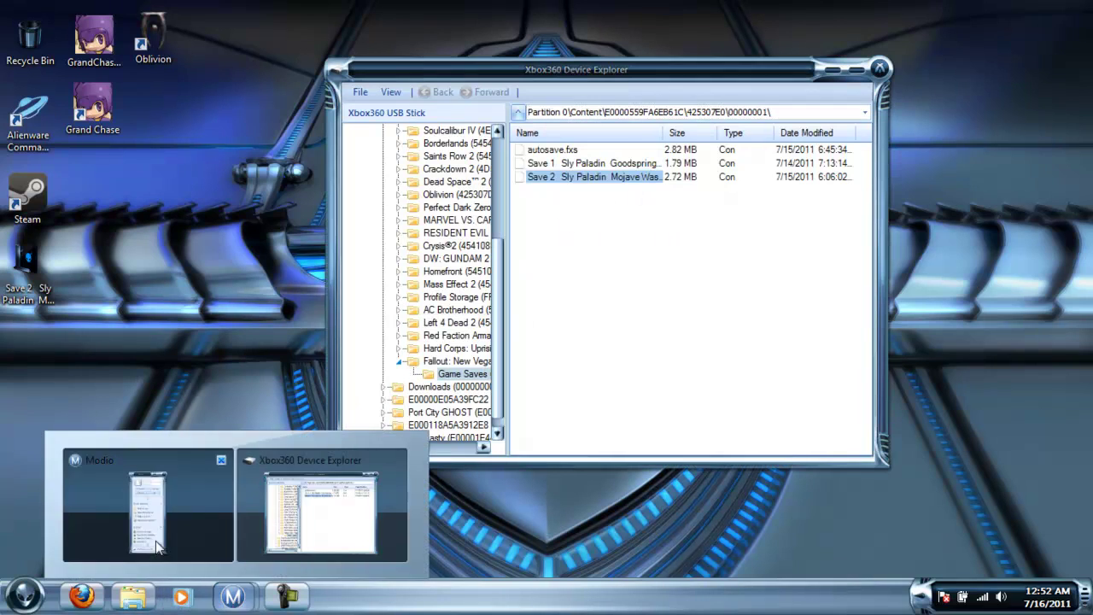
left_click(157, 539)
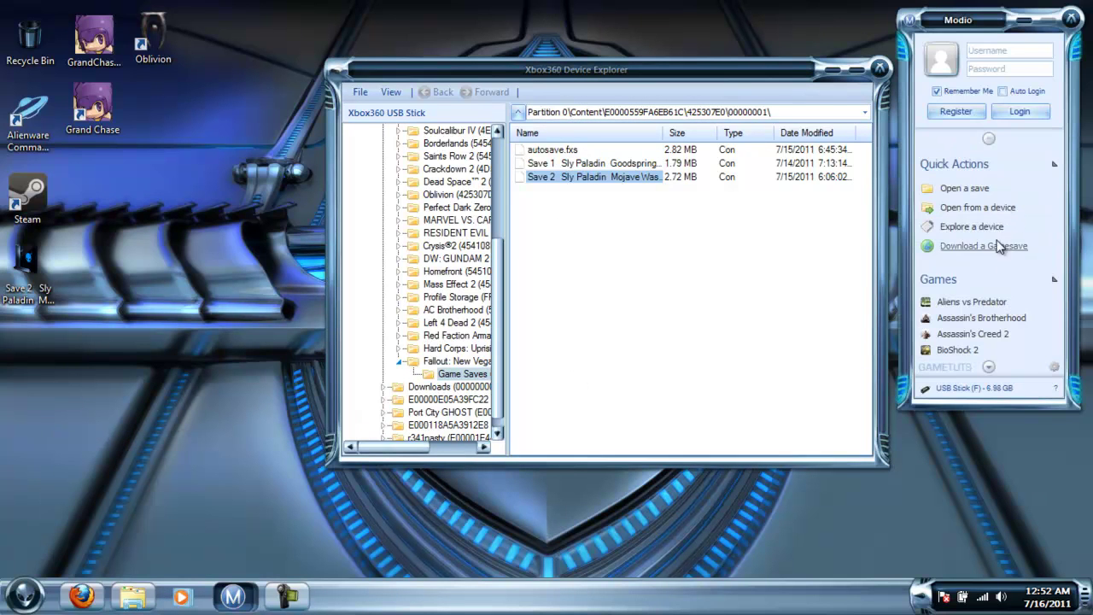
left_click(973, 190)
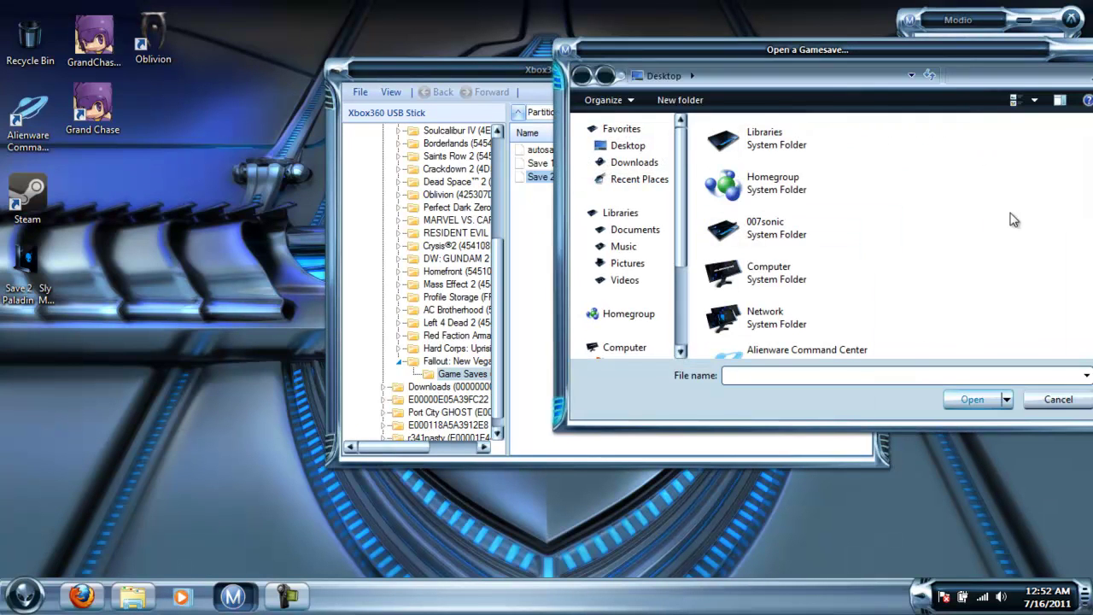
left_click_drag(769, 46, 435, 44)
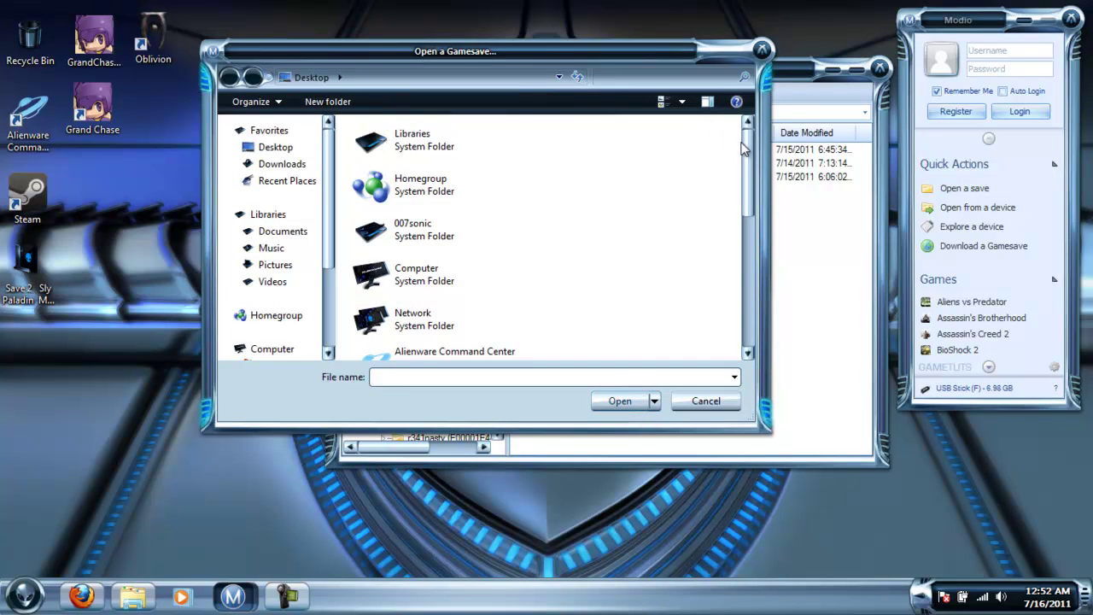
left_click_drag(744, 146, 732, 289)
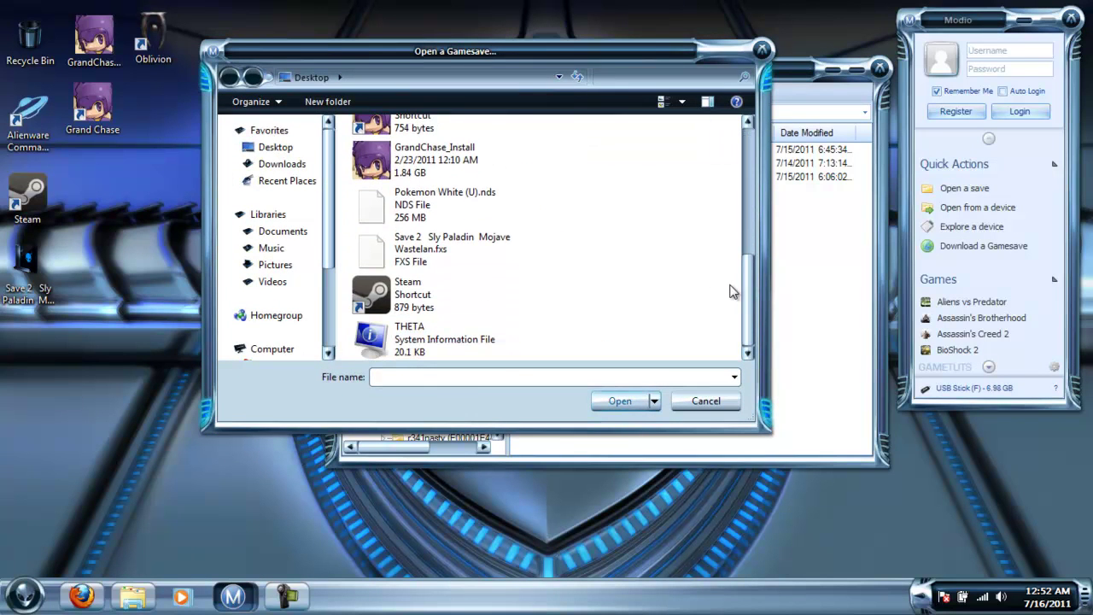
double_click(433, 250)
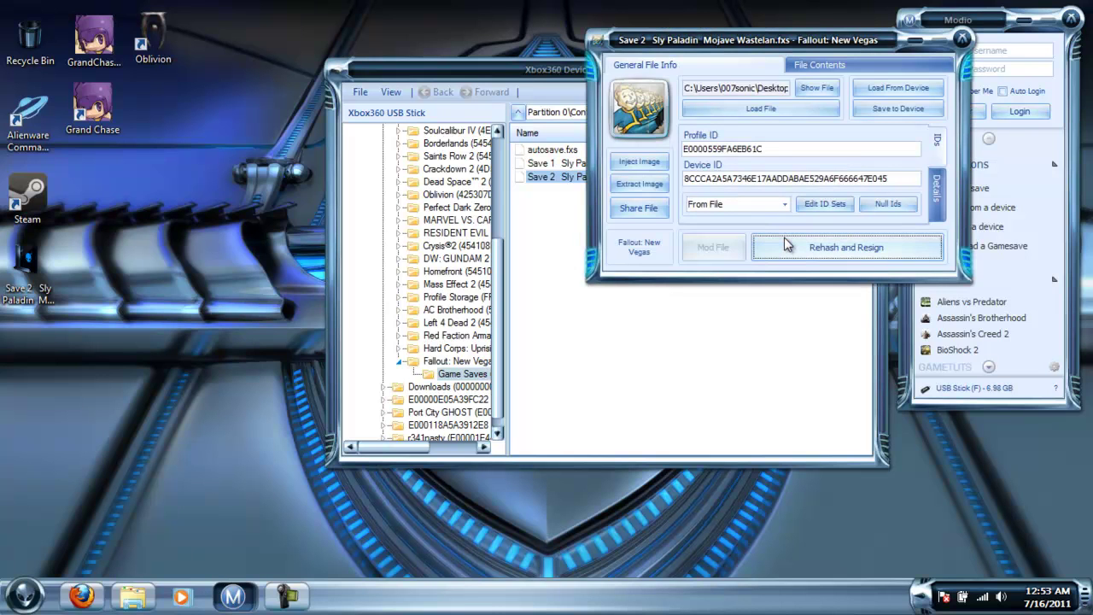
left_click(786, 244)
left_click(963, 38)
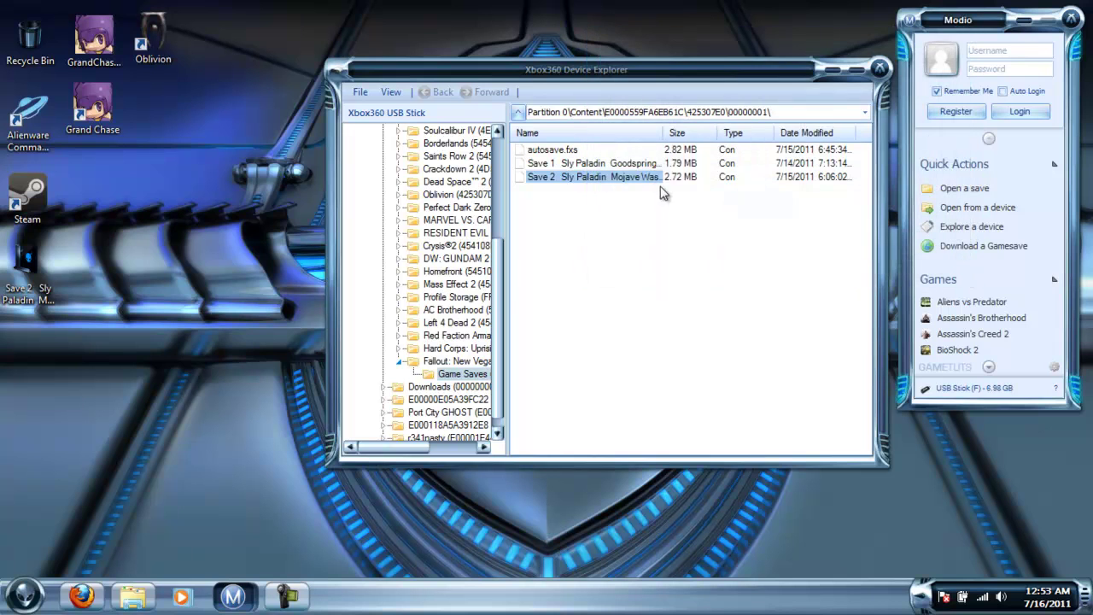
- Insert the edited Save 2 file from the desktop into the USB stick's Fallout: New Vegas Game Saves folder, overwriting the existing save
right_click(553, 293)
left_click(582, 319)
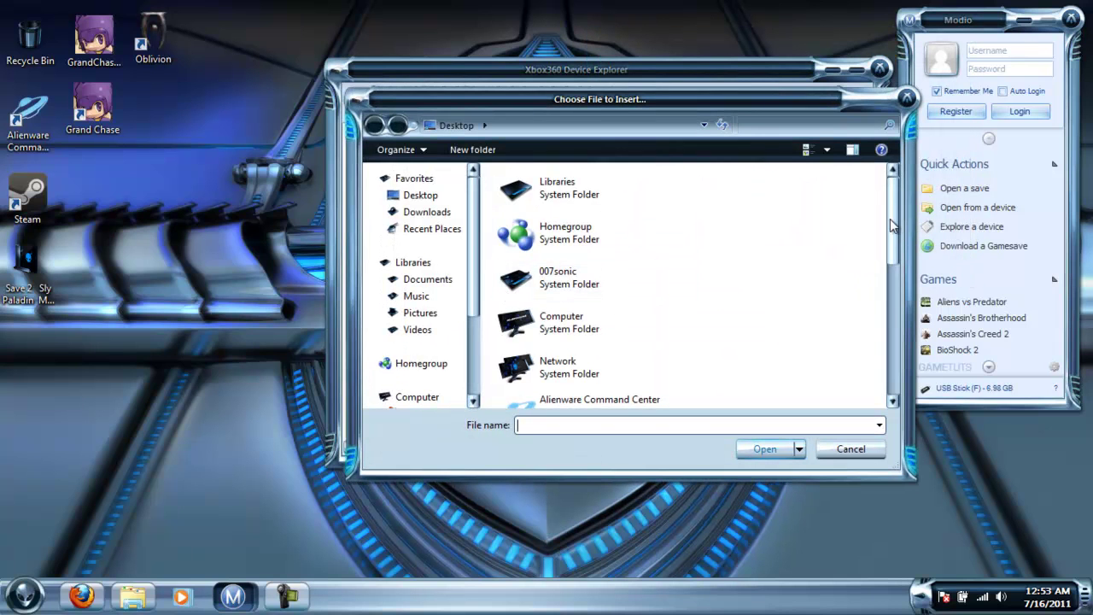
left_click_drag(891, 225, 880, 358)
left_click(584, 305)
double_click(584, 305)
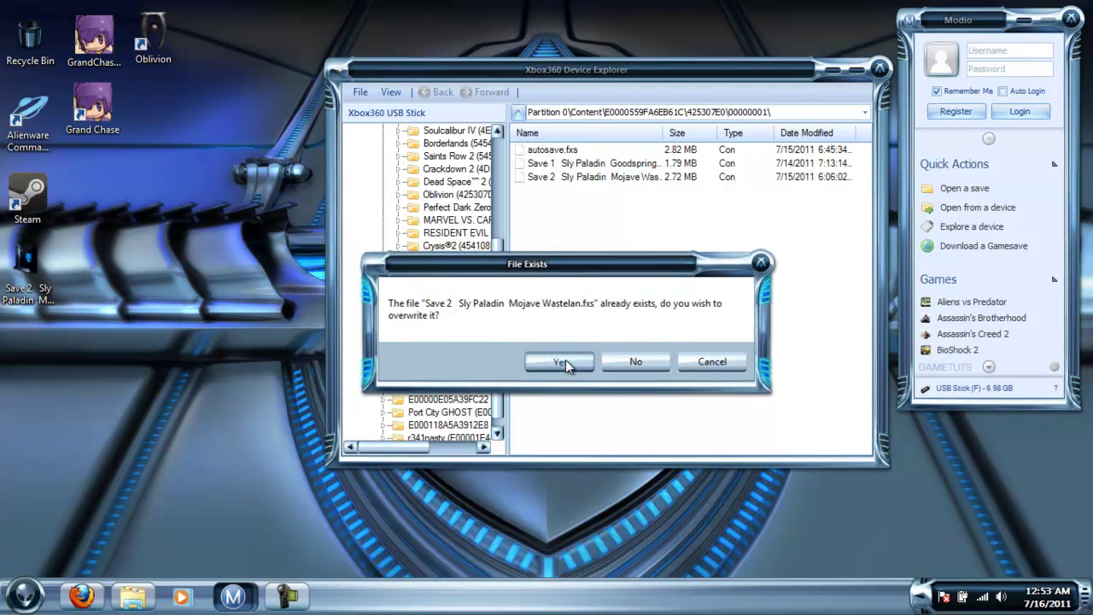
left_click(563, 362)
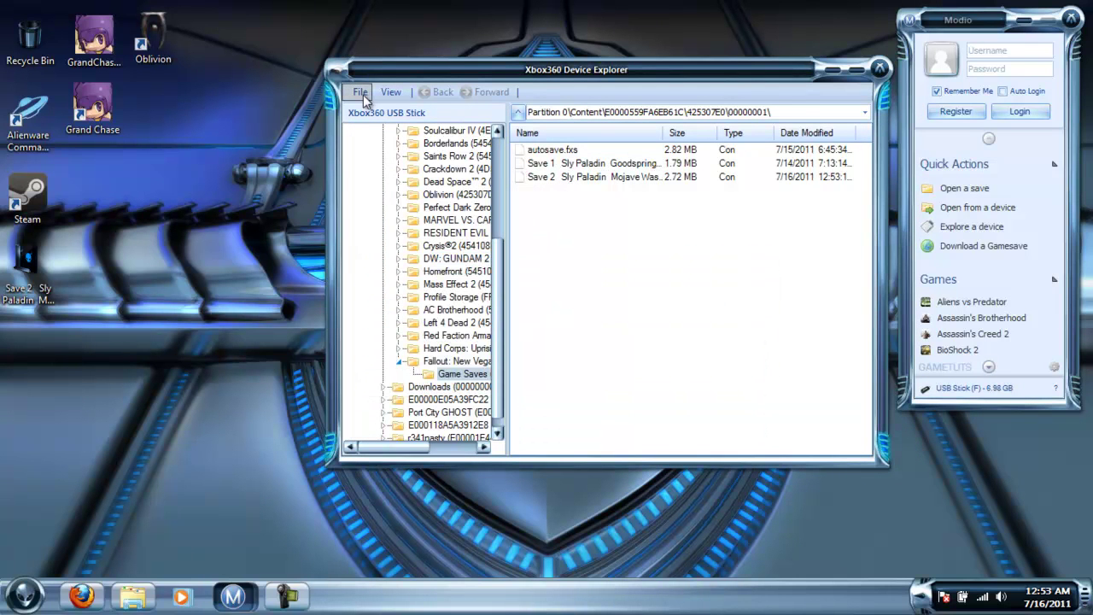